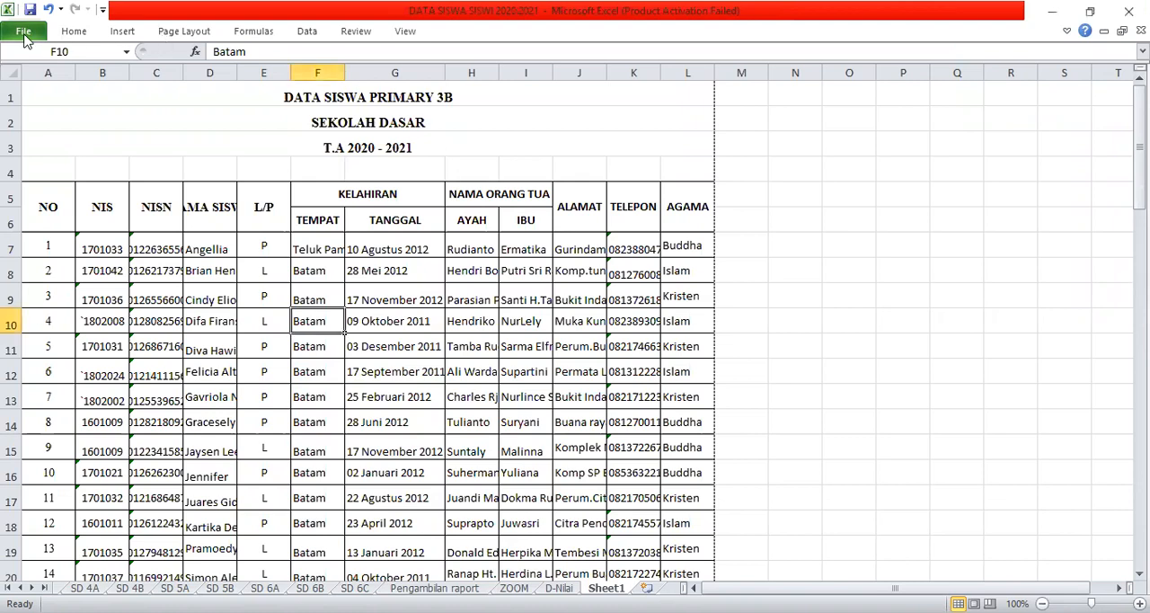
Open the print settings and print preview for the student data sheet.
click(24, 41)
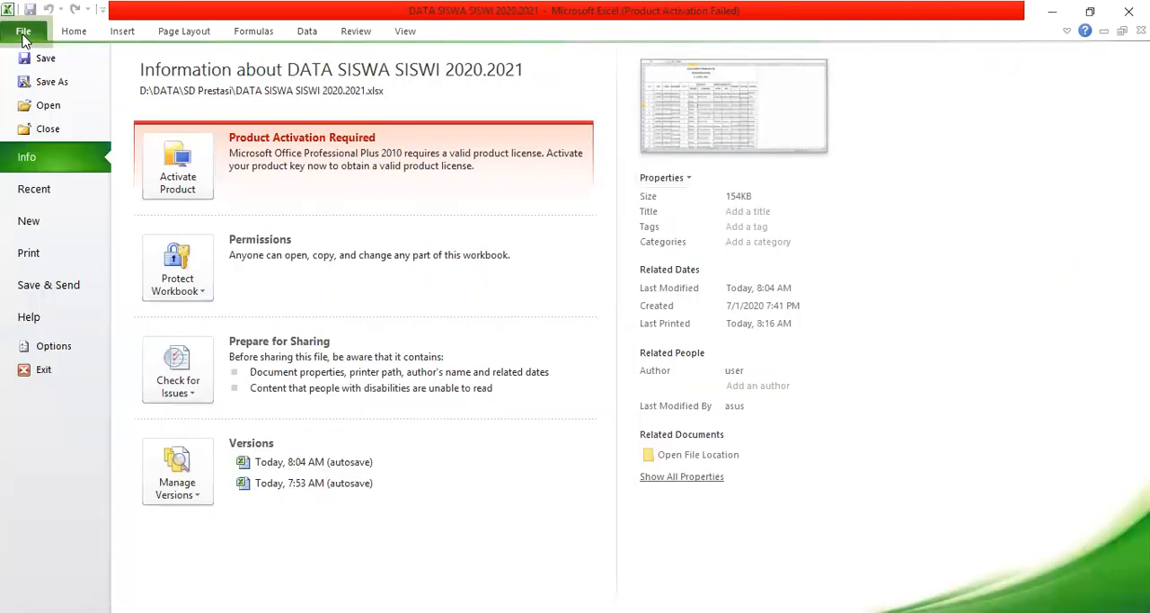
click(27, 260)
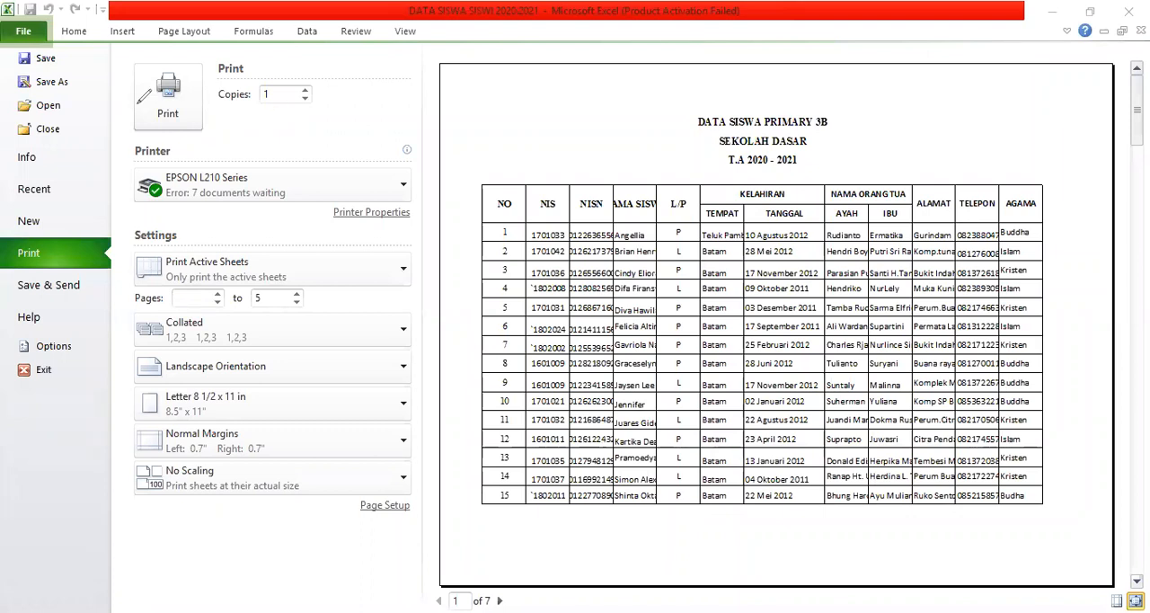
mouse_move(159, 65)
mouse_down()
mouse_move(131, 90)
mouse_move(157, 122)
mouse_move(191, 122)
mouse_move(192, 77)
mouse_move(172, 66)
mouse_up()
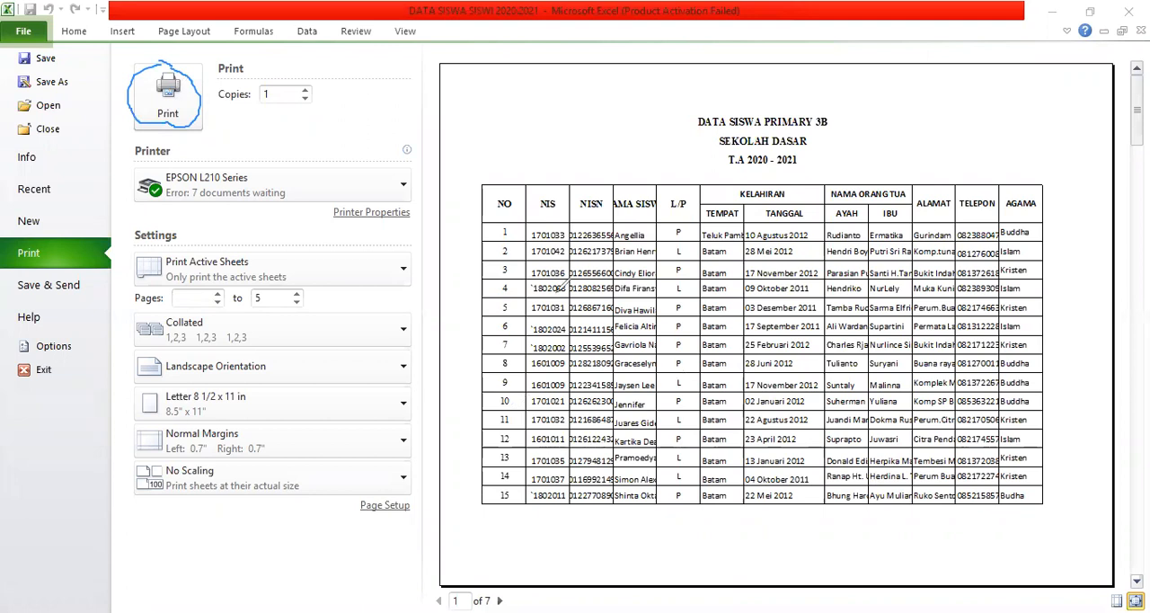
mouse_move(406, 165)
mouse_down()
mouse_move(194, 151)
mouse_move(135, 169)
mouse_move(269, 224)
mouse_move(377, 205)
mouse_move(422, 171)
mouse_move(403, 162)
mouse_up()
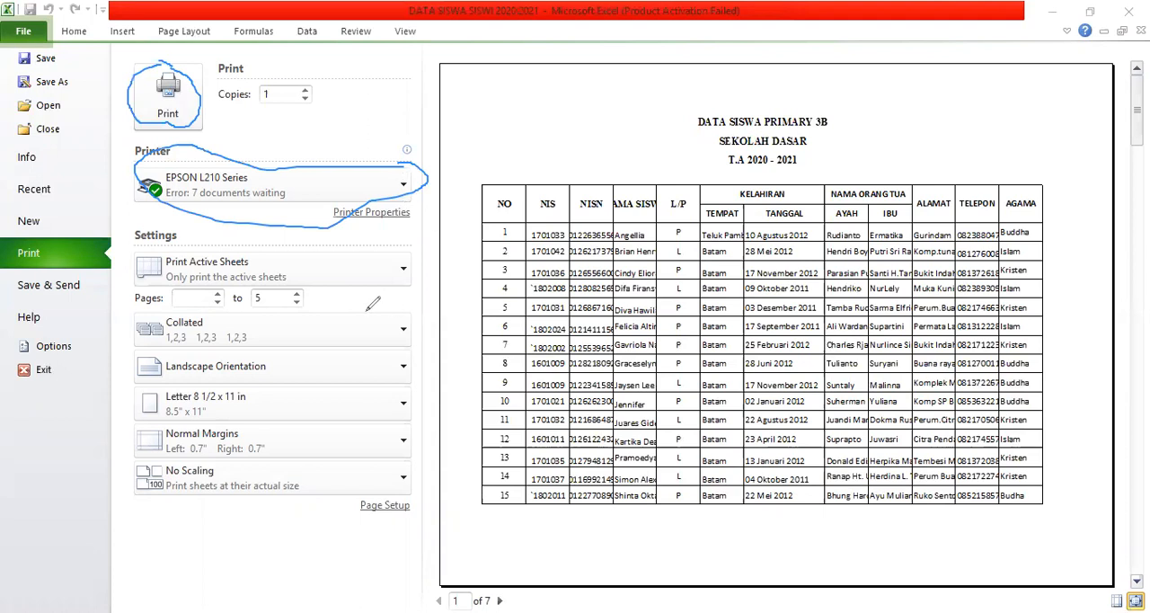
mouse_move(403, 260)
mouse_down()
mouse_move(199, 271)
mouse_move(145, 296)
mouse_move(261, 312)
mouse_move(395, 270)
mouse_move(395, 258)
mouse_up()
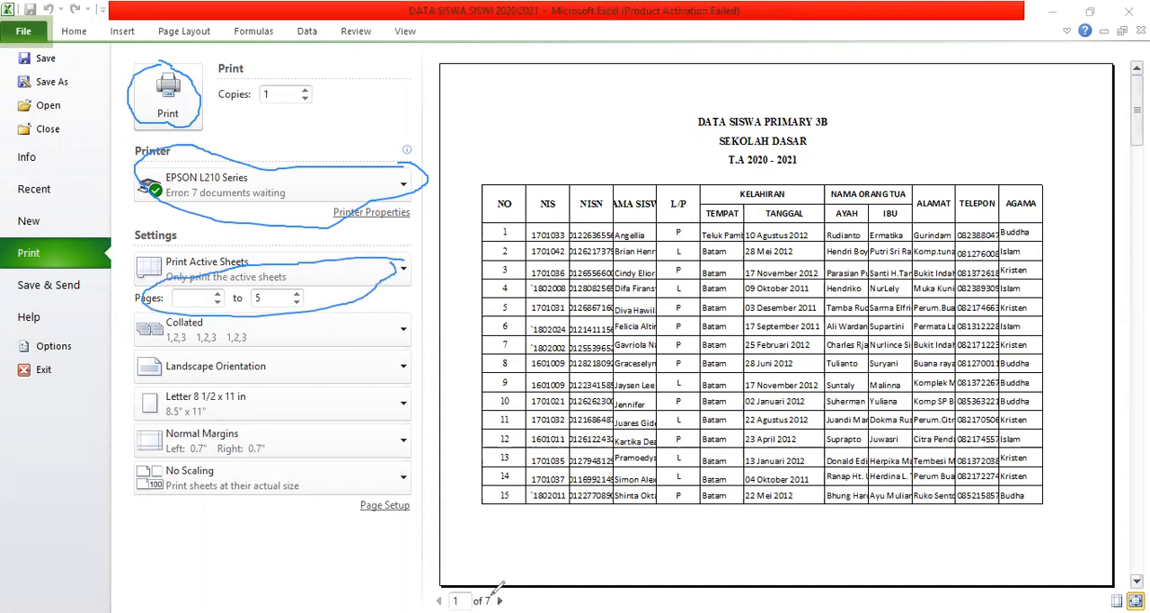
mouse_move(454, 592)
mouse_down()
mouse_move(462, 611)
mouse_move(496, 608)
mouse_move(503, 593)
mouse_move(504, 609)
mouse_up()
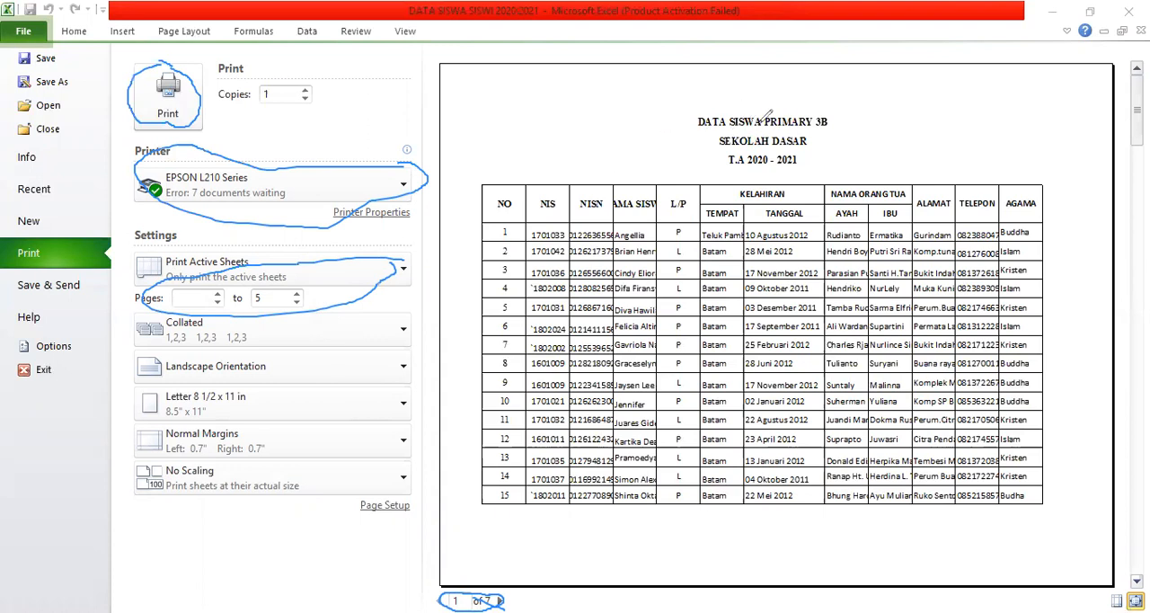
mouse_move(761, 122)
mouse_down()
mouse_move(517, 169)
mouse_move(518, 350)
mouse_move(572, 487)
mouse_move(880, 530)
mouse_up()
mouse_move(988, 505)
mouse_down()
mouse_move(1068, 436)
mouse_move(1094, 331)
mouse_move(1048, 159)
mouse_move(854, 133)
mouse_move(813, 115)
mouse_up()
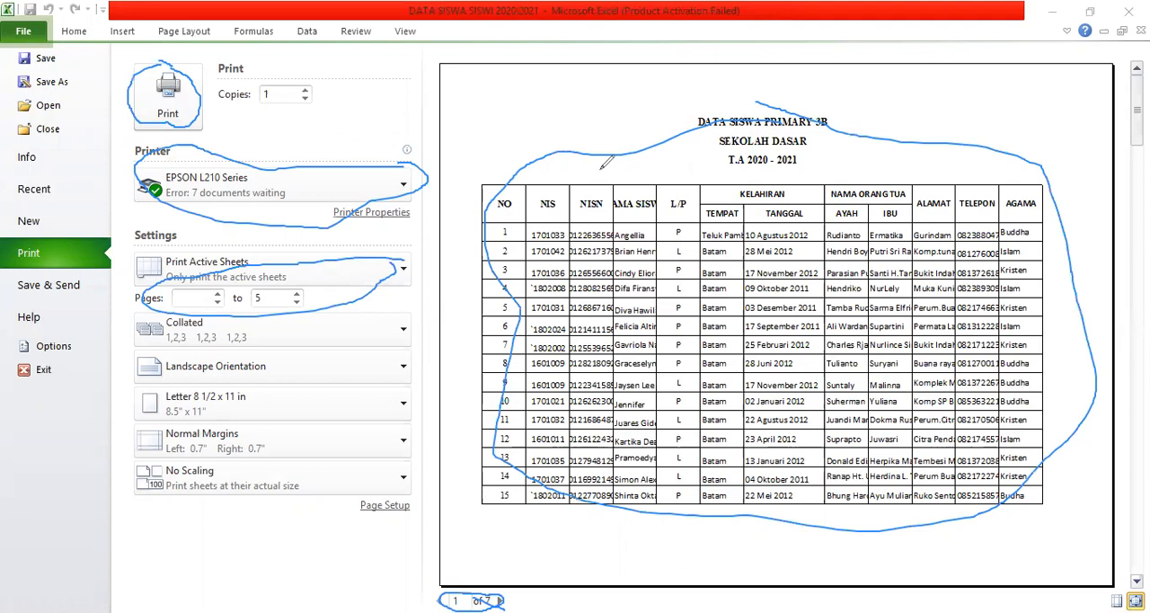
click(599, 56)
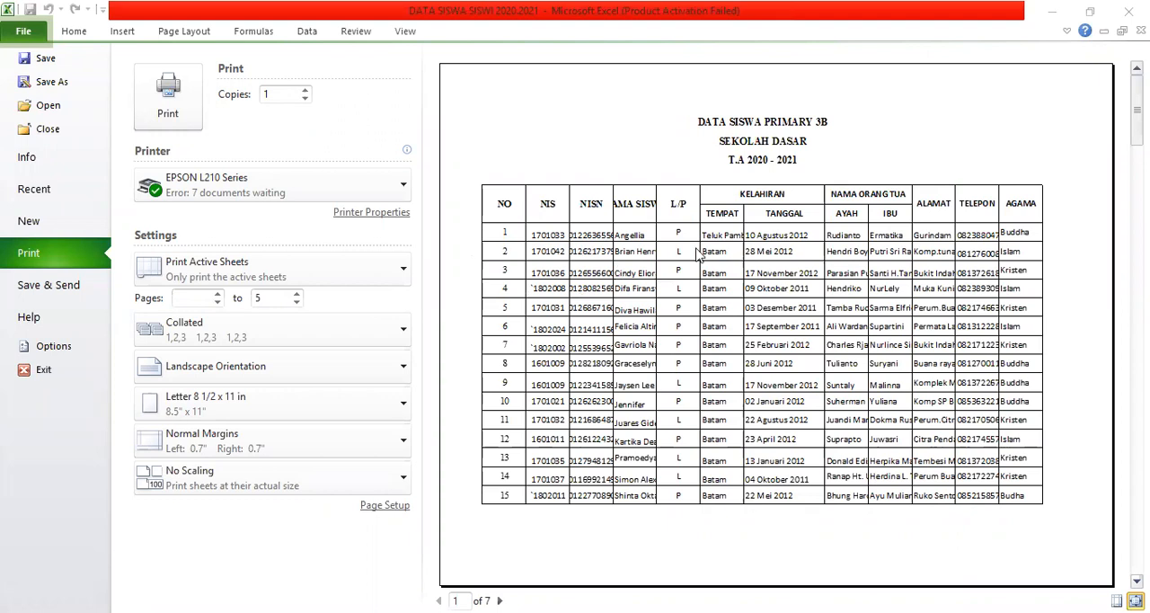
Try raising and lowering the number of copies, returning it to 1.
click(304, 90)
click(305, 91)
click(304, 90)
click(305, 91)
click(304, 99)
click(305, 99)
click(304, 99)
click(304, 90)
click(304, 91)
click(304, 90)
click(305, 99)
click(305, 99)
Choose the EPSON L220 Series as the printer.
click(403, 187)
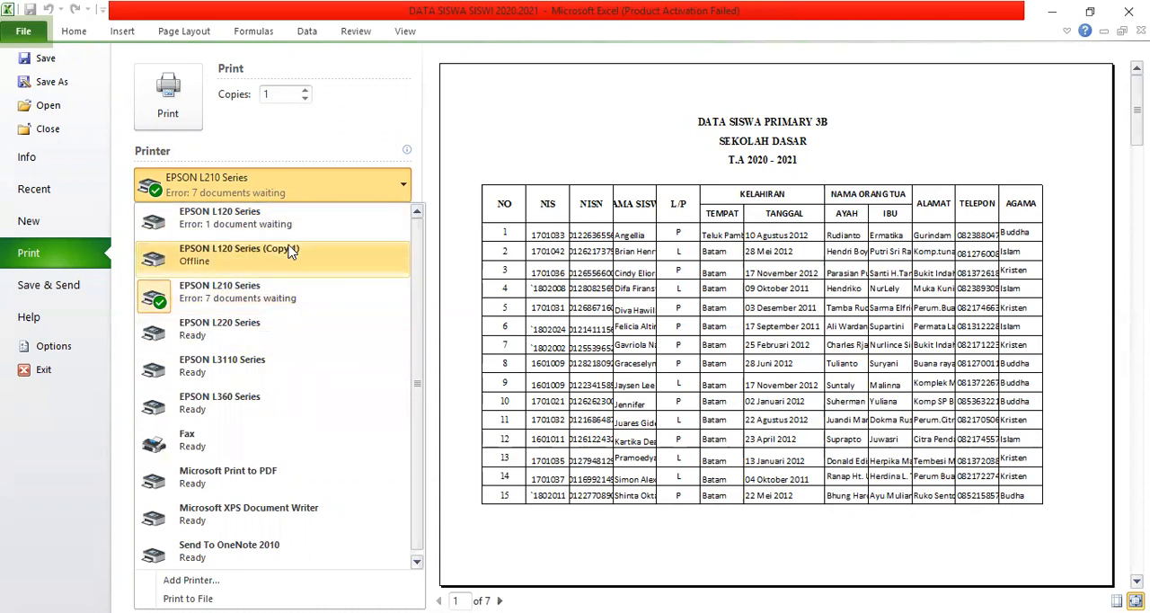
click(251, 332)
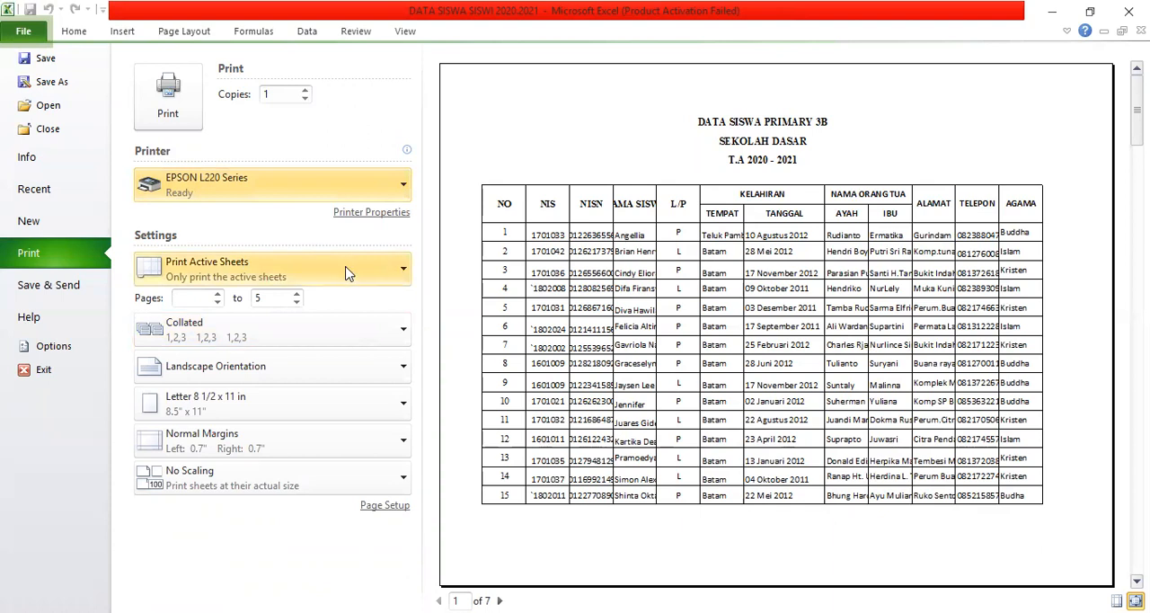
Set the print scope to Print Selection so that only the selected cell is printed.
click(403, 274)
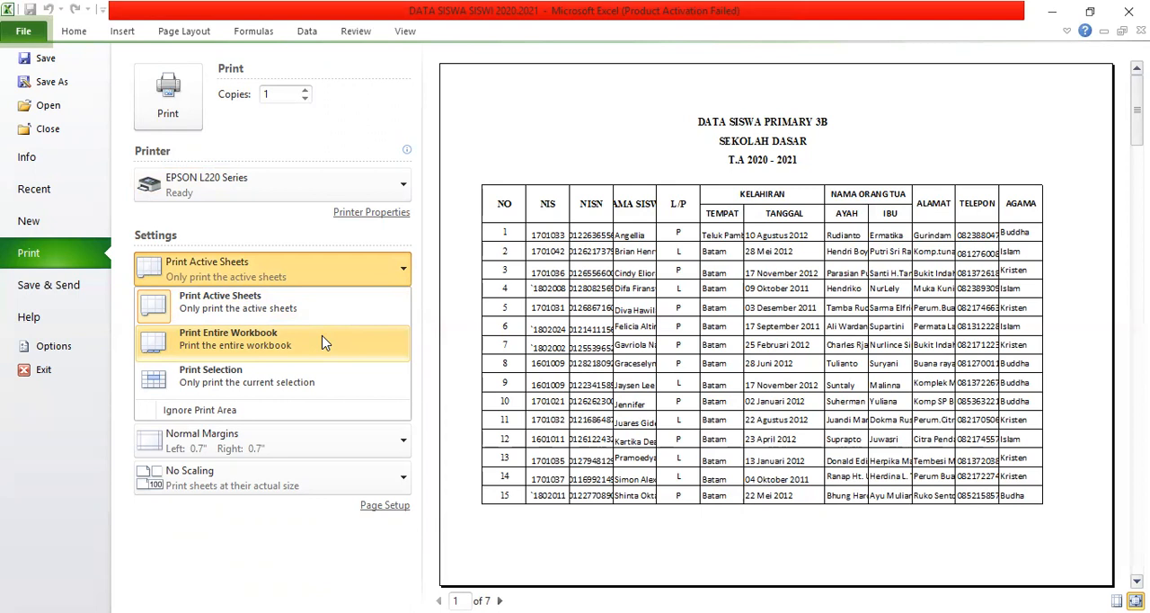
click(304, 380)
click(391, 273)
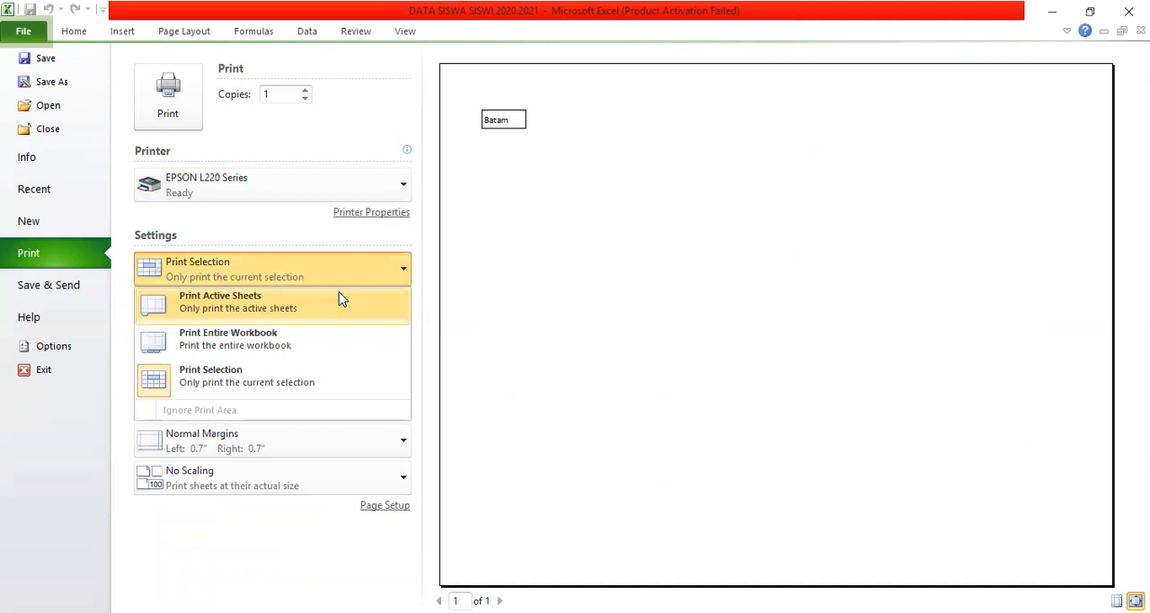
click(348, 279)
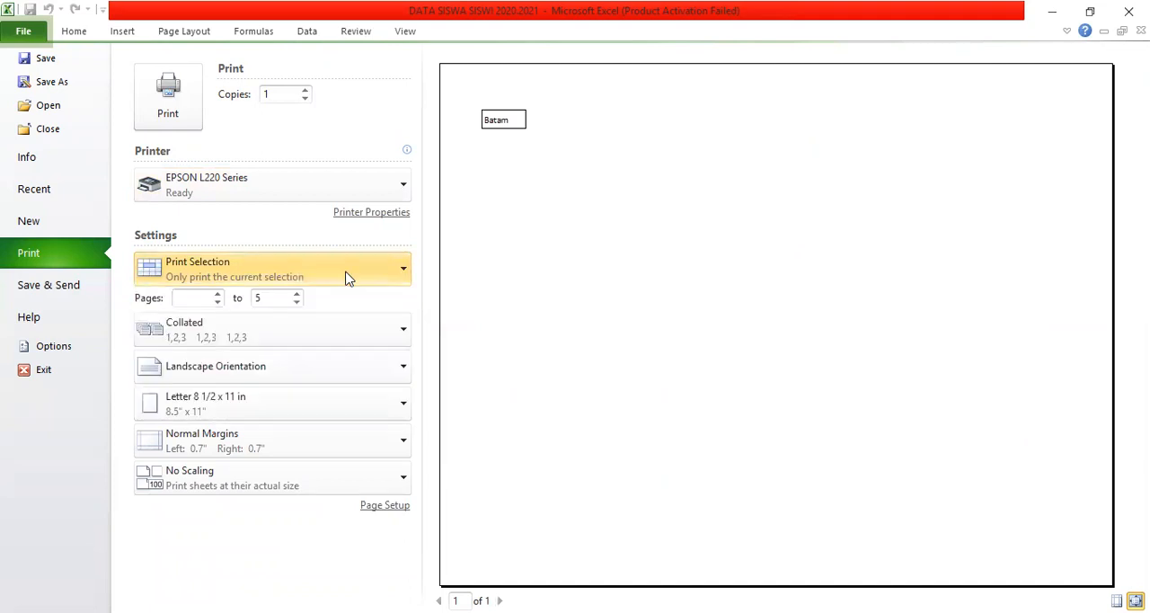
Set the range of pages for printing to 1 to 2.
click(218, 292)
click(219, 294)
click(220, 295)
click(219, 295)
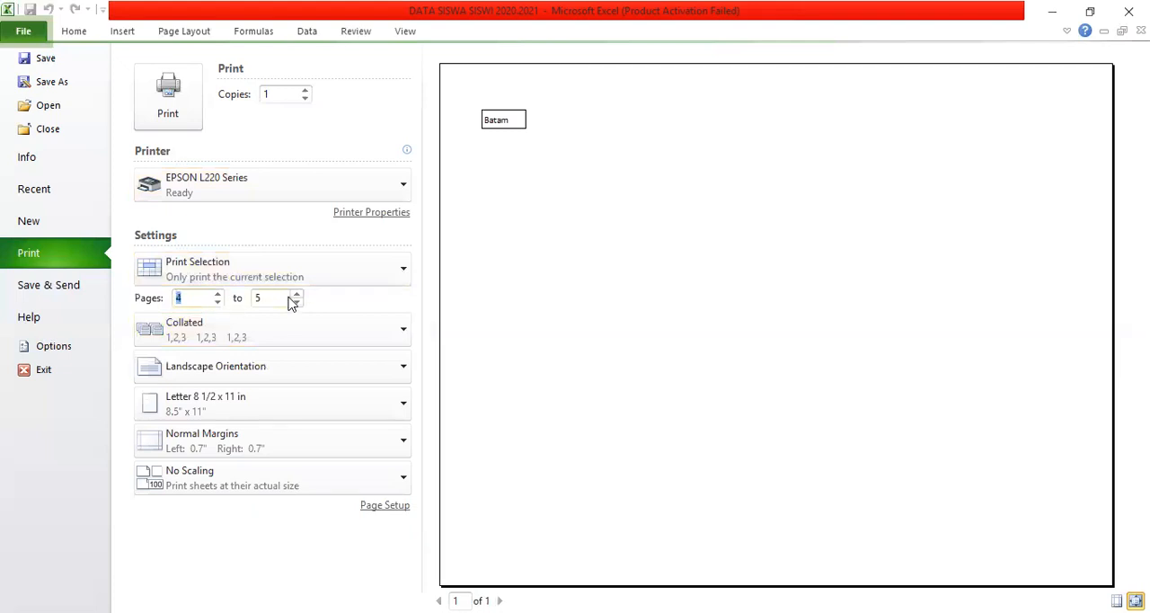
click(219, 302)
click(219, 303)
click(219, 302)
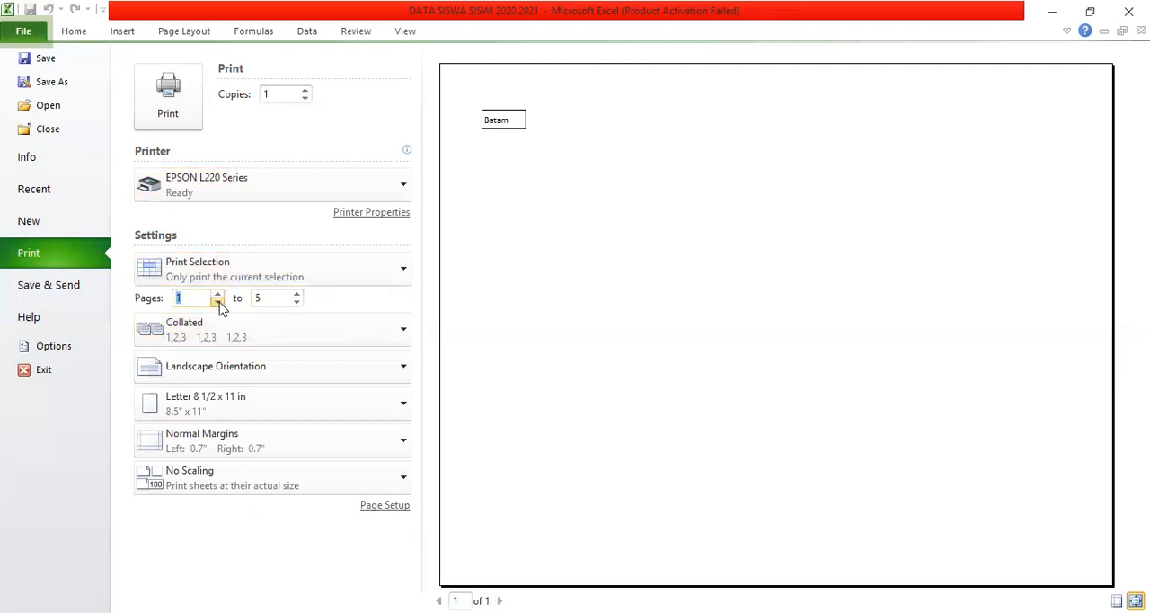
click(296, 303)
click(297, 303)
click(297, 302)
Set the print scope back to Print Active Sheets, then try Print Entire Workbook.
click(347, 279)
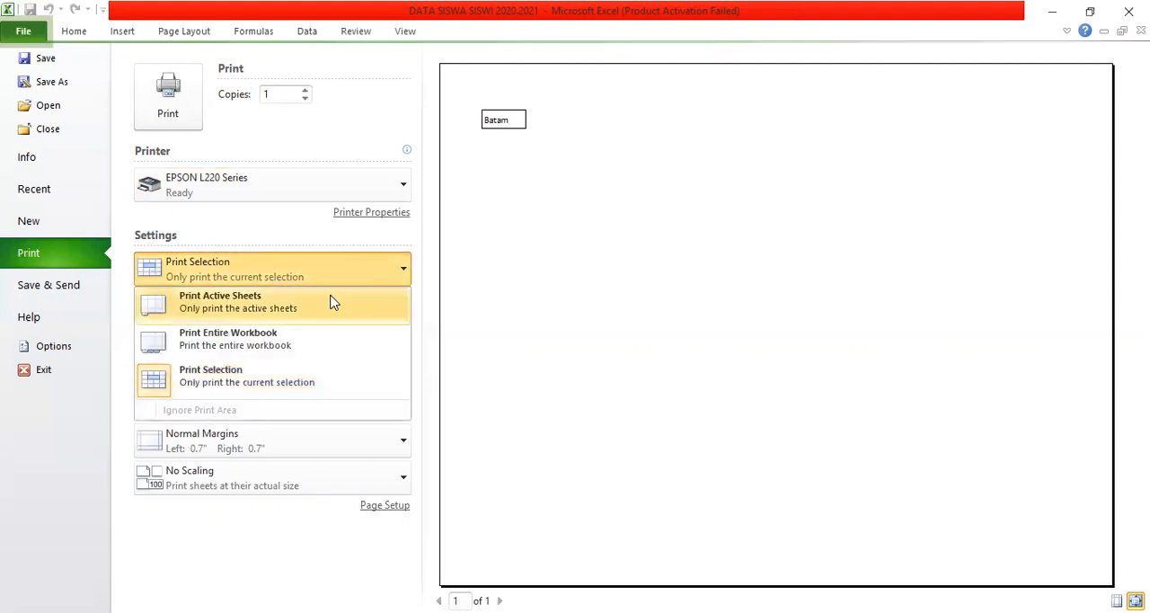
click(329, 305)
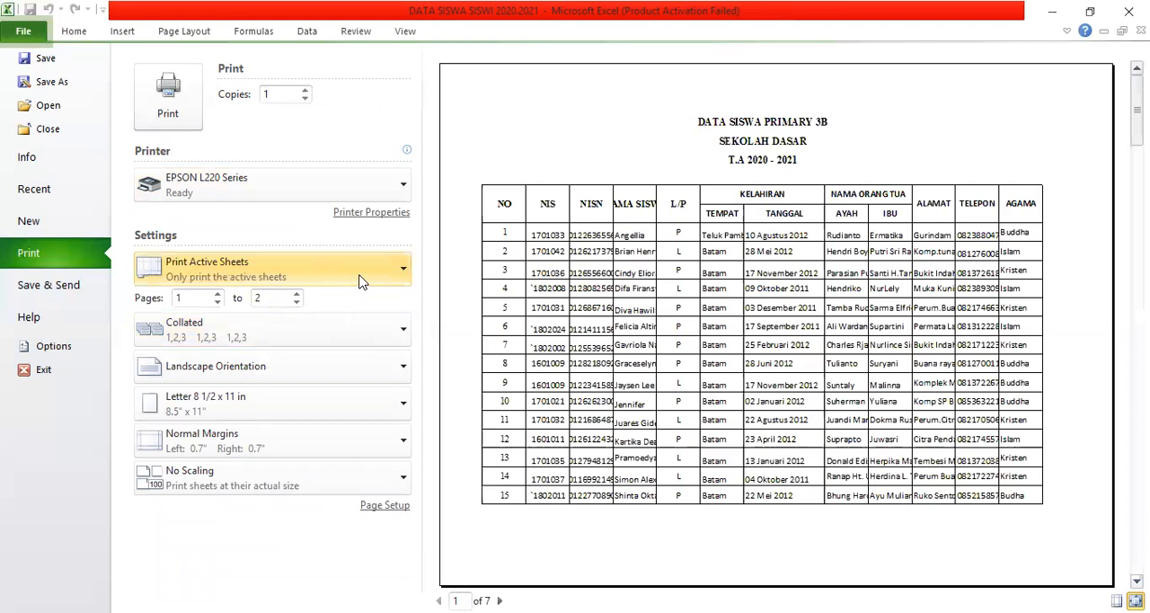
click(400, 269)
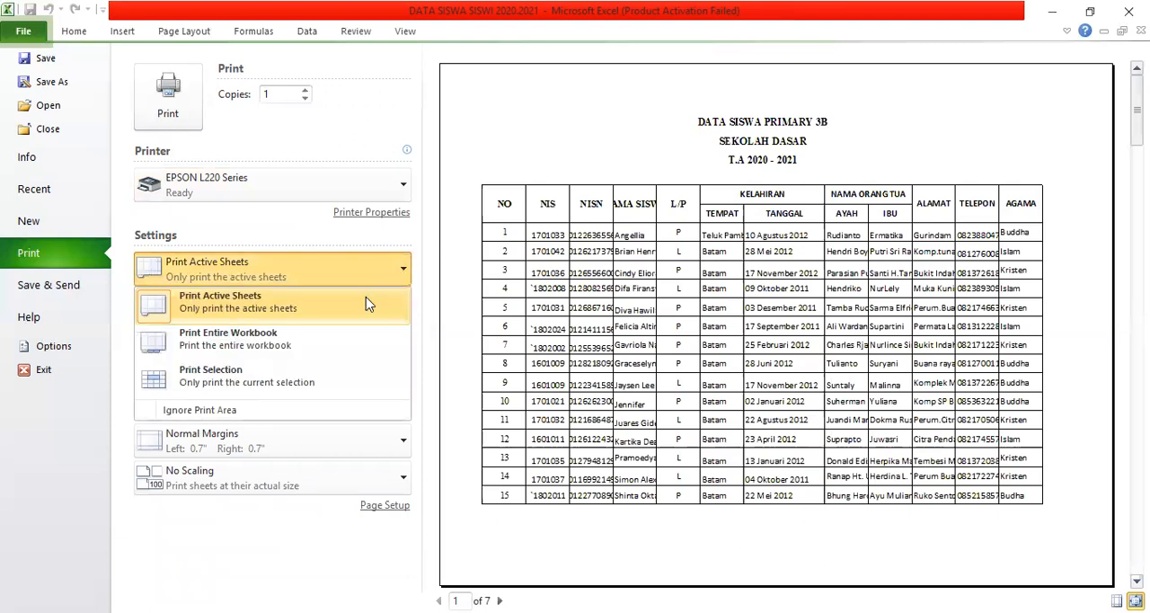
click(329, 348)
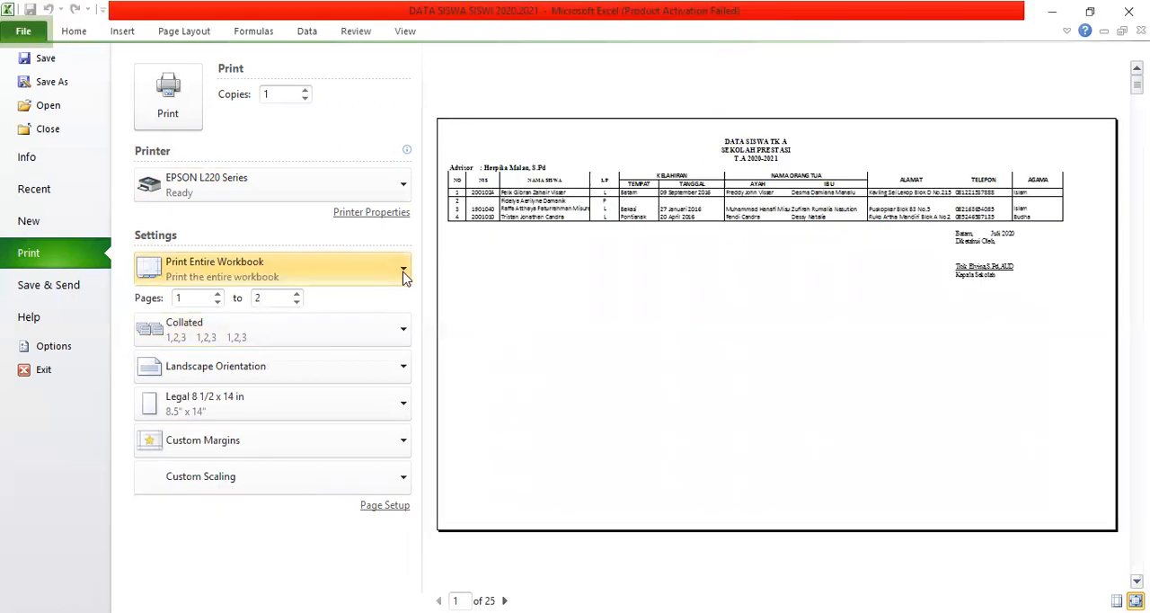
click(403, 274)
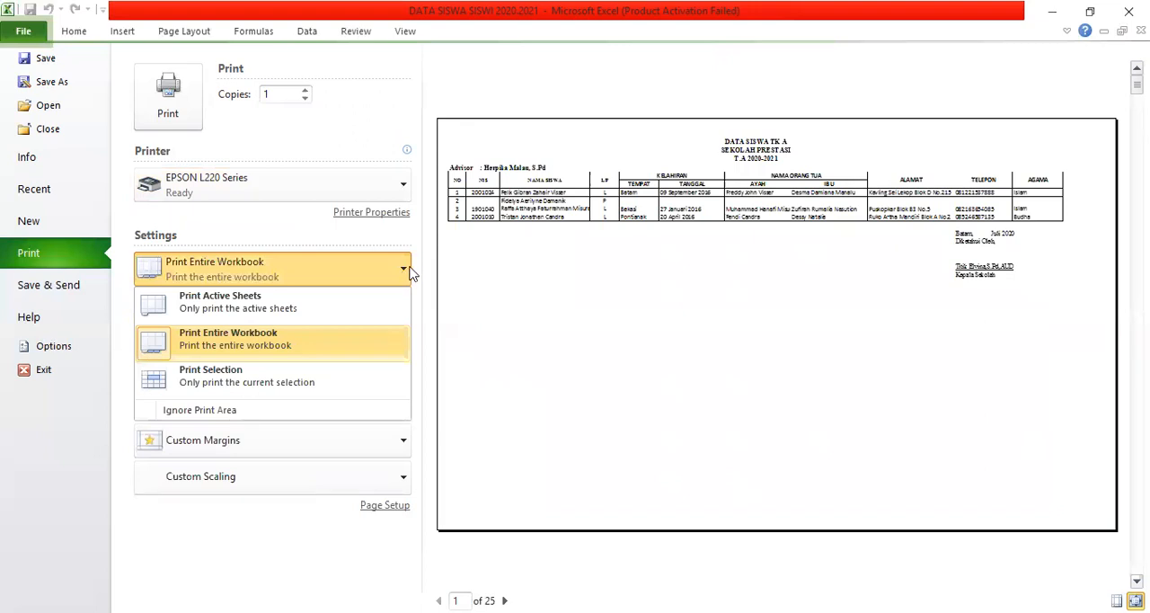
click(410, 273)
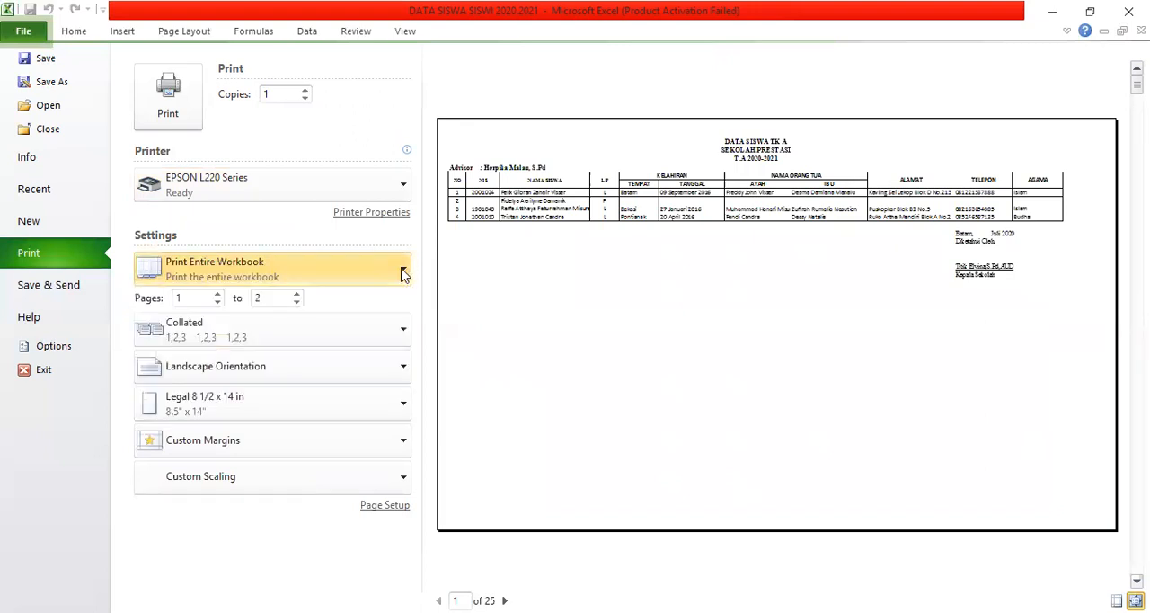
Try Print Selection as the print scope again and return it to Print Active Sheets.
click(403, 274)
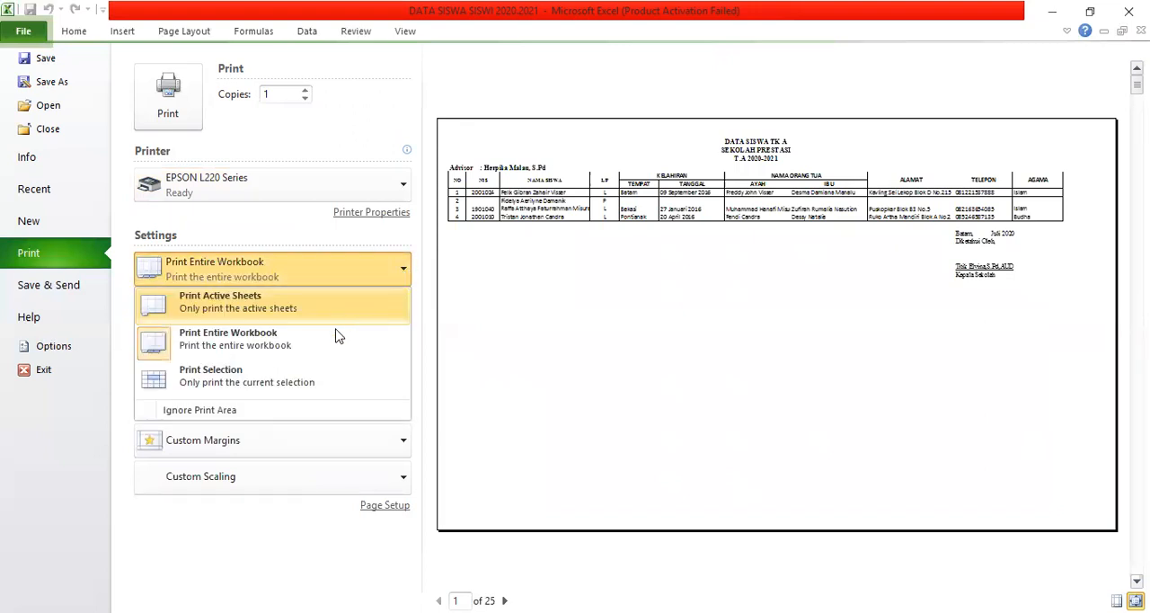
click(313, 382)
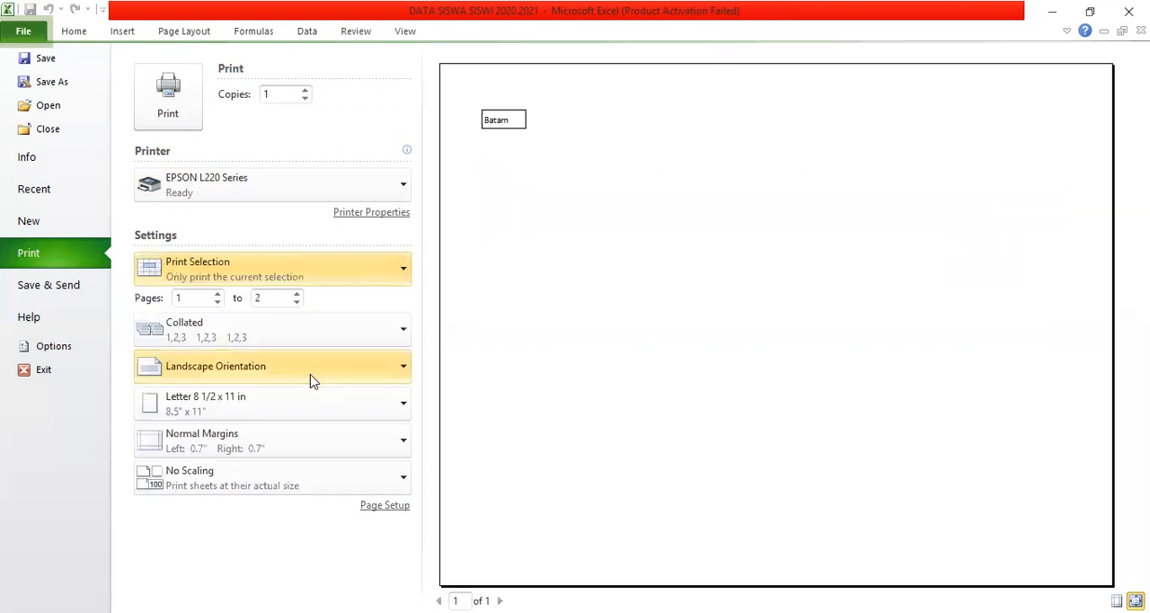
click(403, 274)
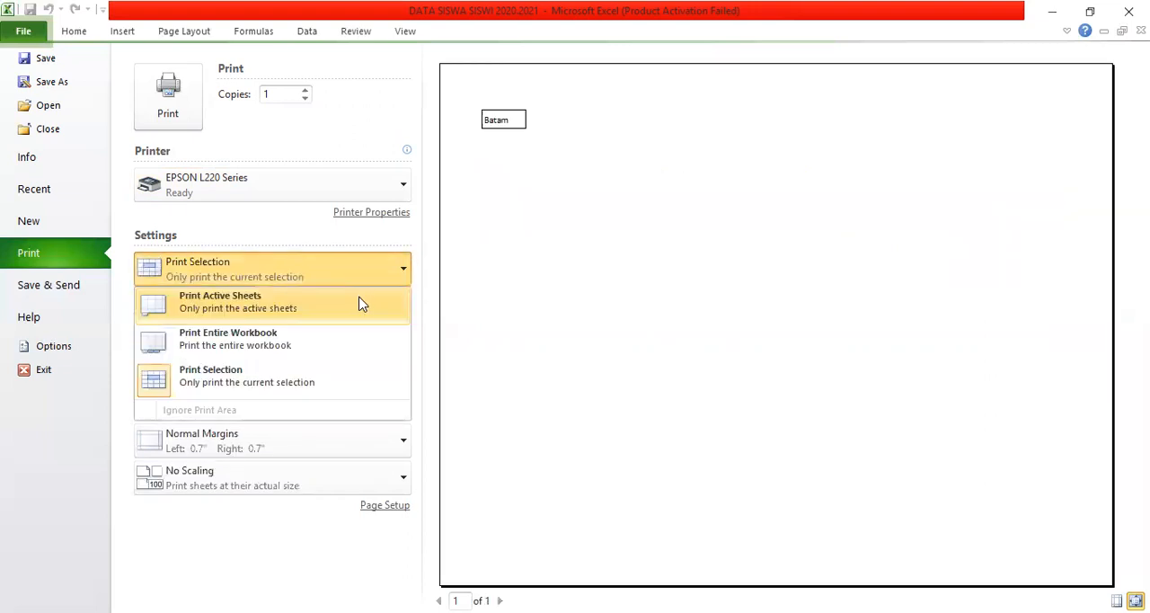
click(309, 314)
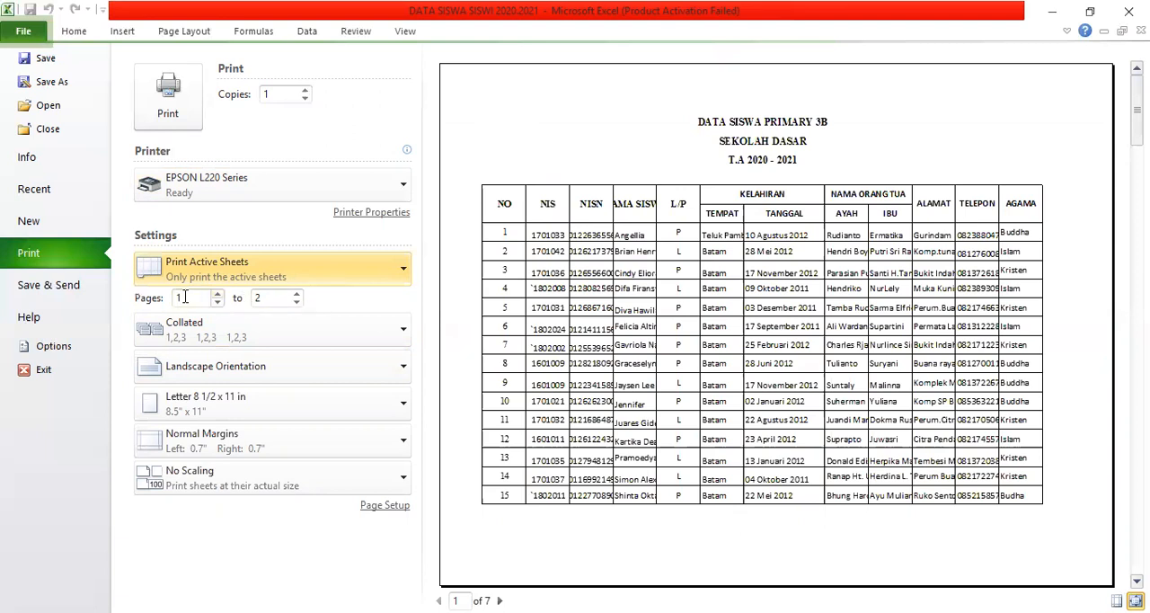
Set the page range to 2 to 4 and keep the copies collated.
click(216, 294)
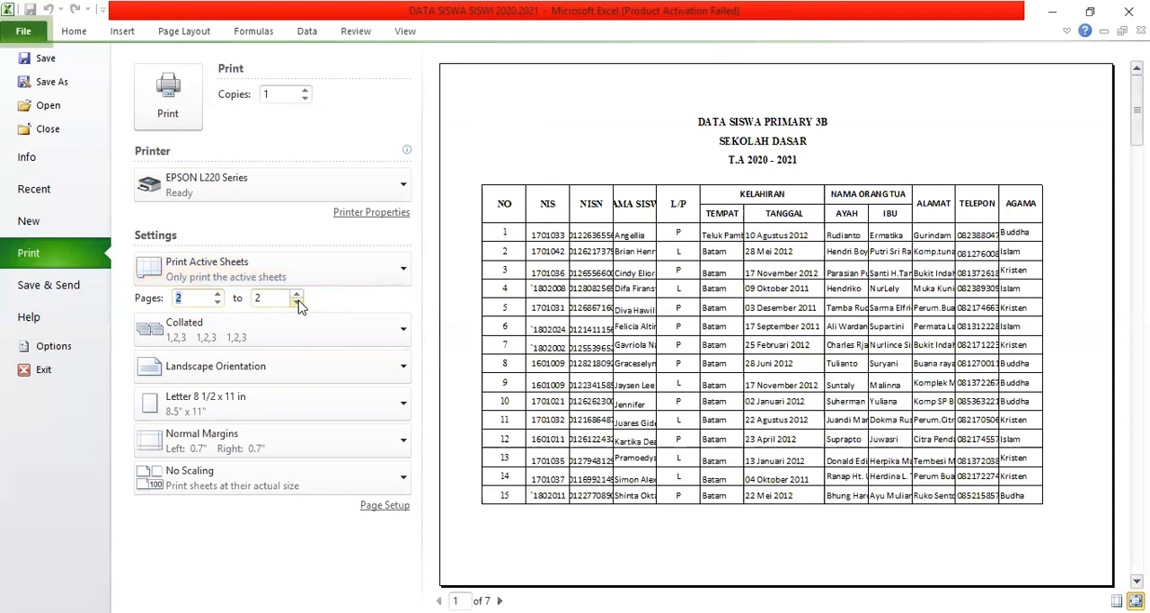
click(297, 303)
click(295, 296)
click(296, 302)
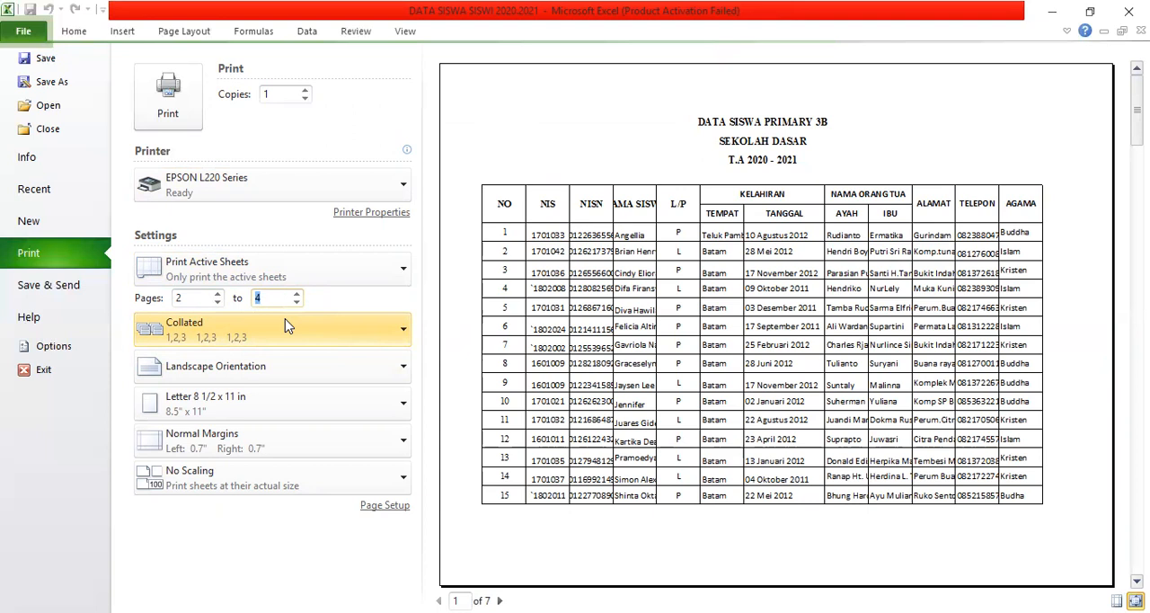
click(399, 336)
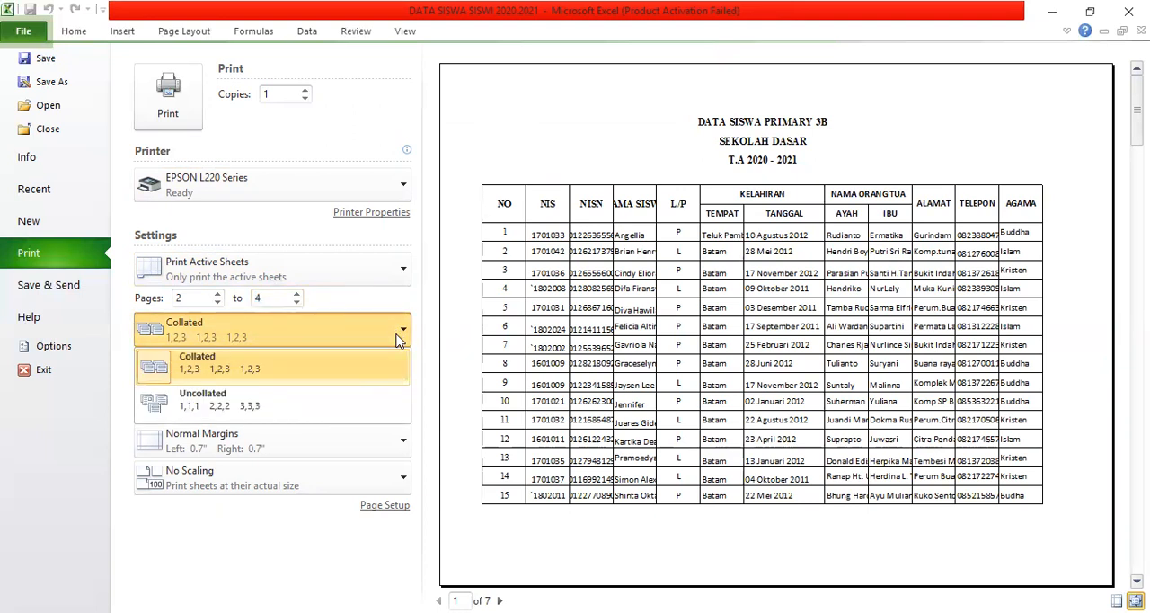
click(400, 338)
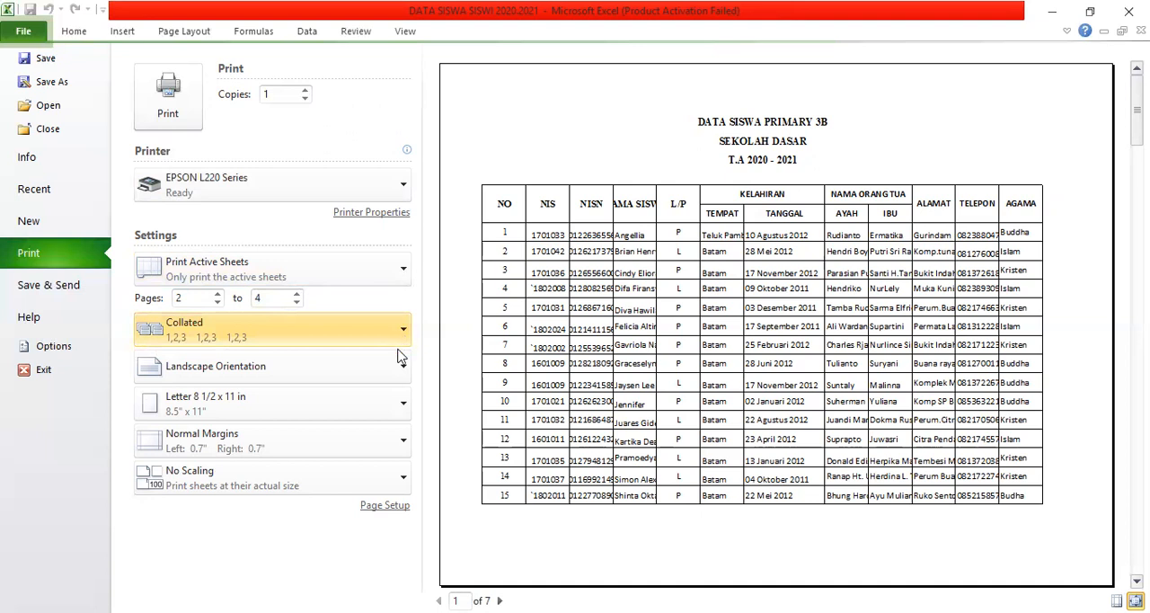
Try Portrait Orientation for the pages and return them to Landscape Orientation.
click(402, 375)
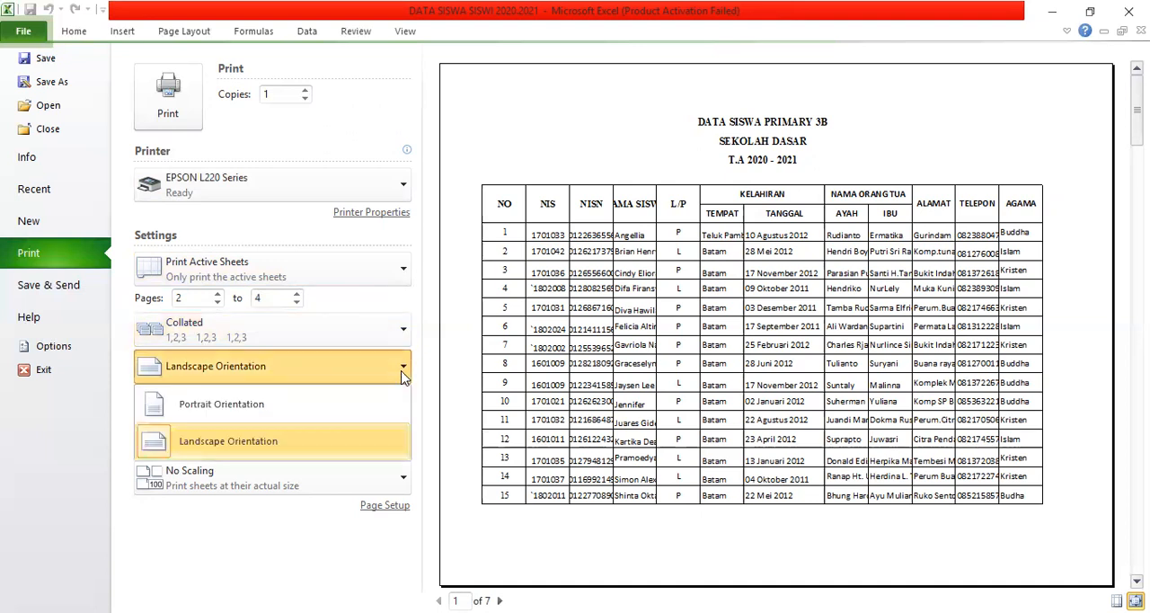
click(344, 406)
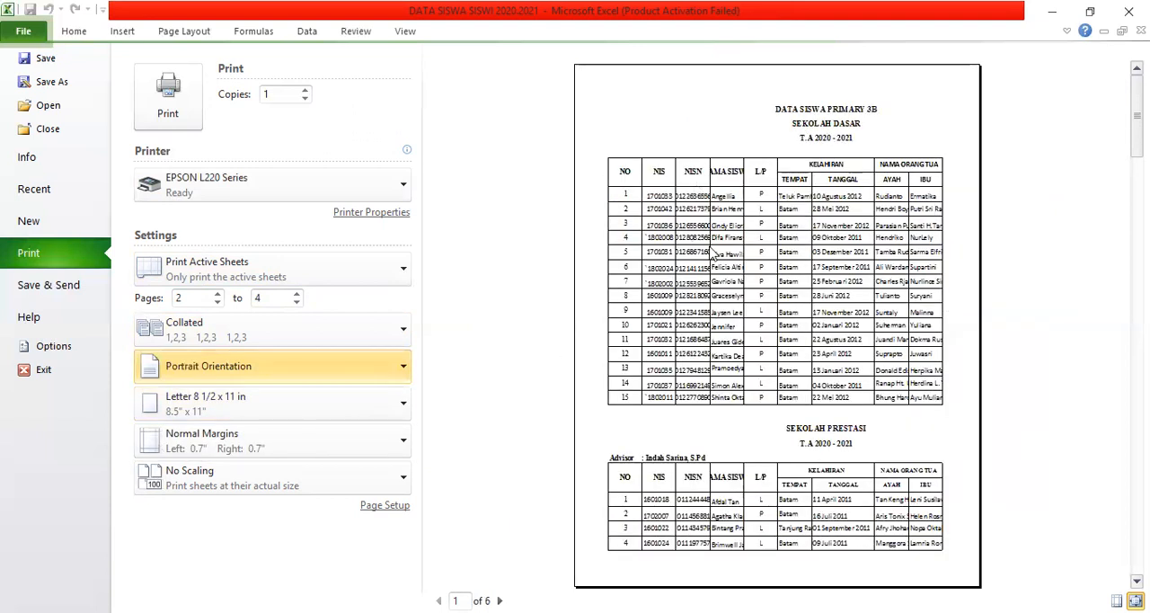
click(404, 374)
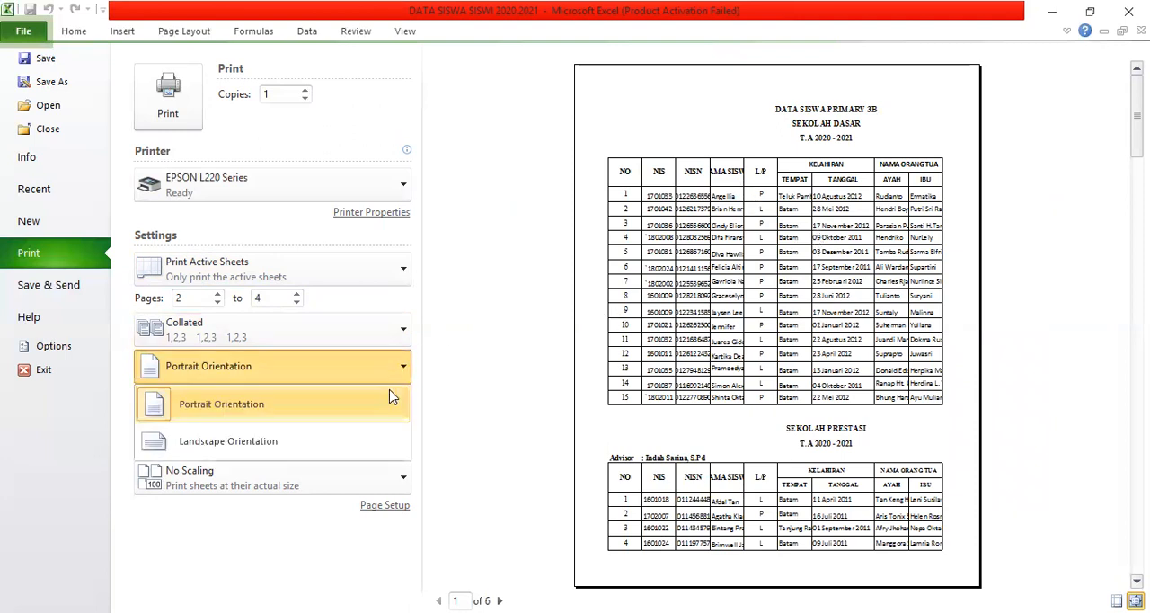
click(358, 442)
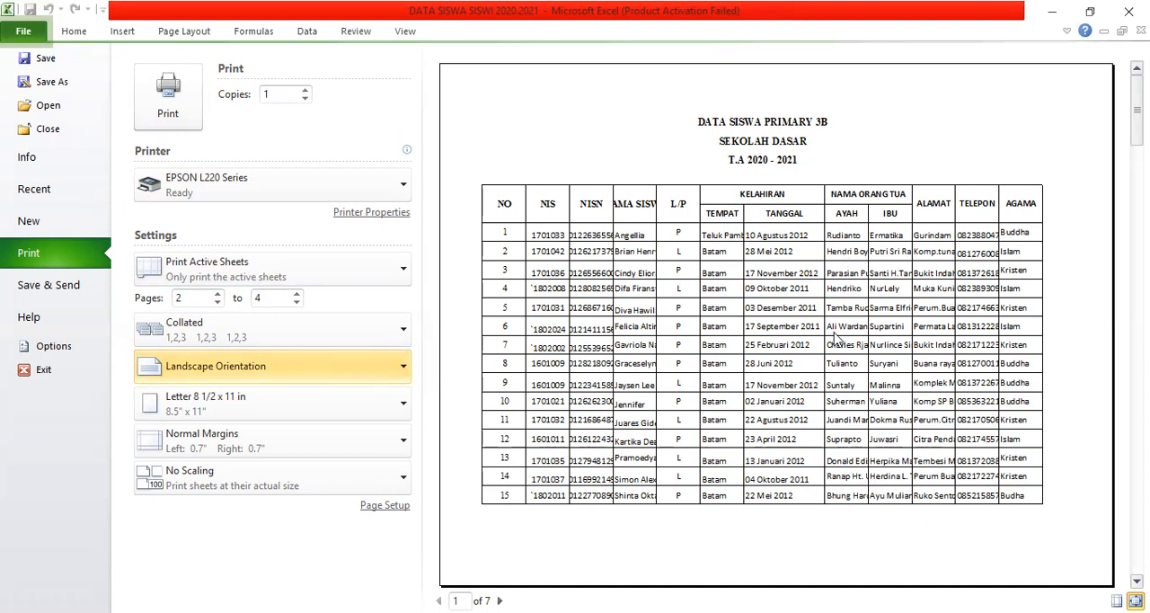
Try Envelope C6 114 x 162 mm as the paper size for the pages.
click(403, 410)
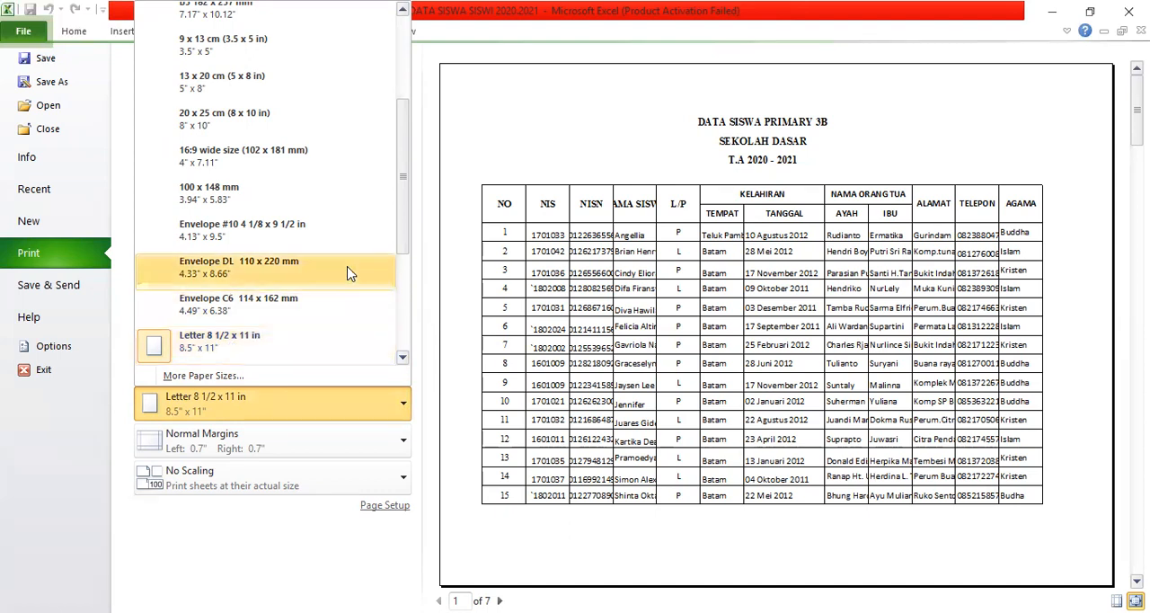
click(297, 304)
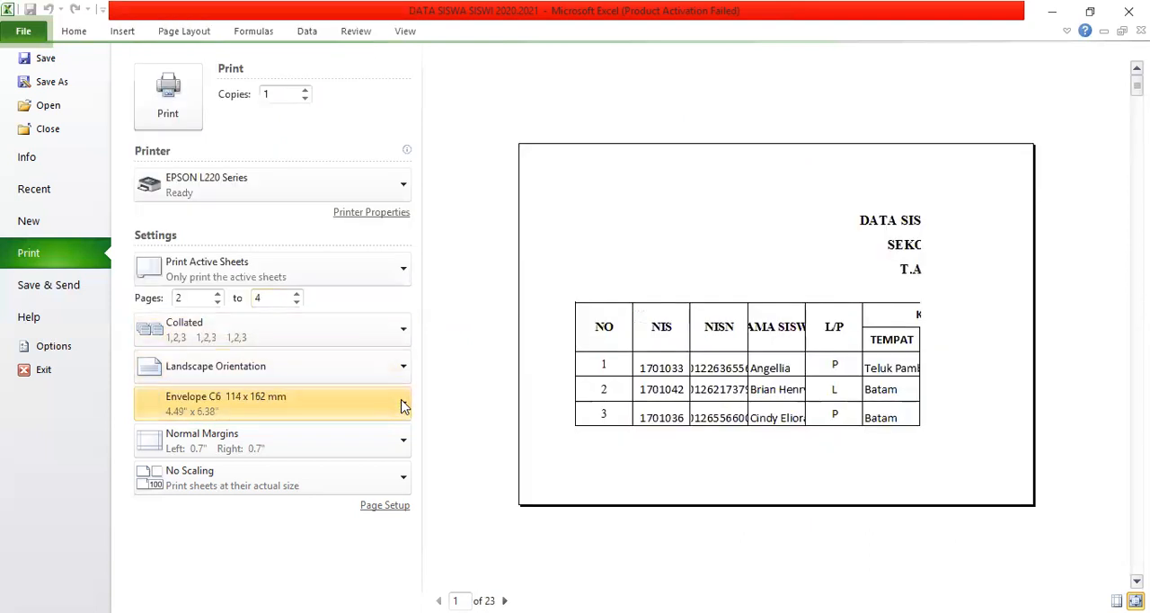
Look through the available paper sizes, from A4 210 x 297 mm to B3 364 x 515 mm.
click(403, 406)
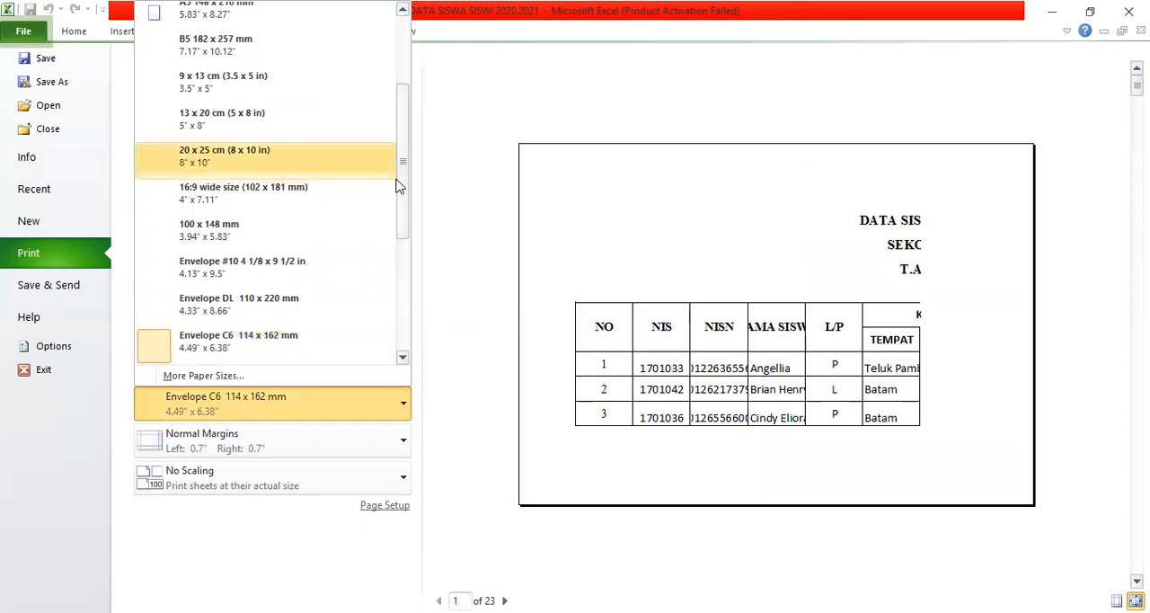
drag(400, 184, 382, 120)
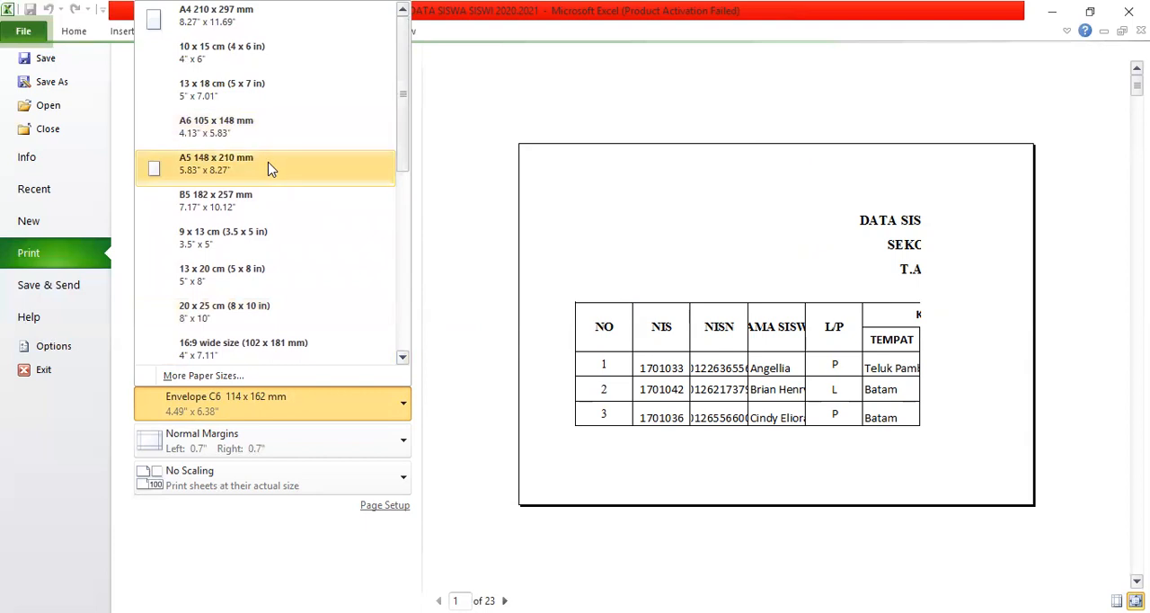
key(Up)
key(Up)
key(Up)
key(Up)
key(Up)
key(Up)
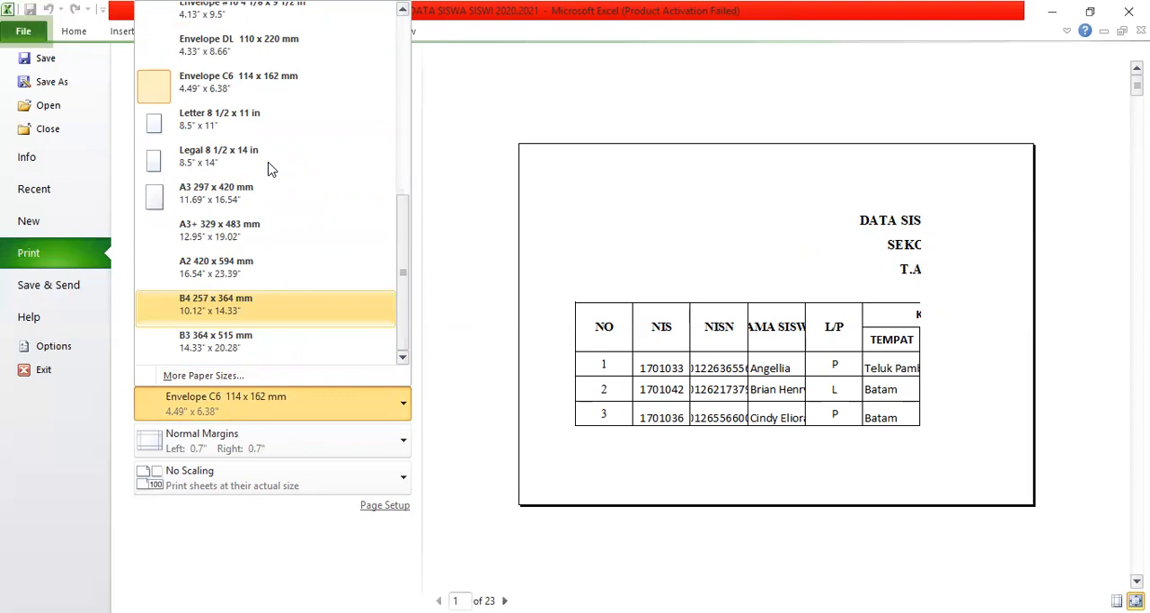
key(Up)
key(Up)
key(Up)
key(Up)
key(Up)
key(Up)
key(Up)
key(Up)
key(Up)
key(Up)
key(Up)
key(Up)
key(Up)
key(Up)
key(Up)
key(Up)
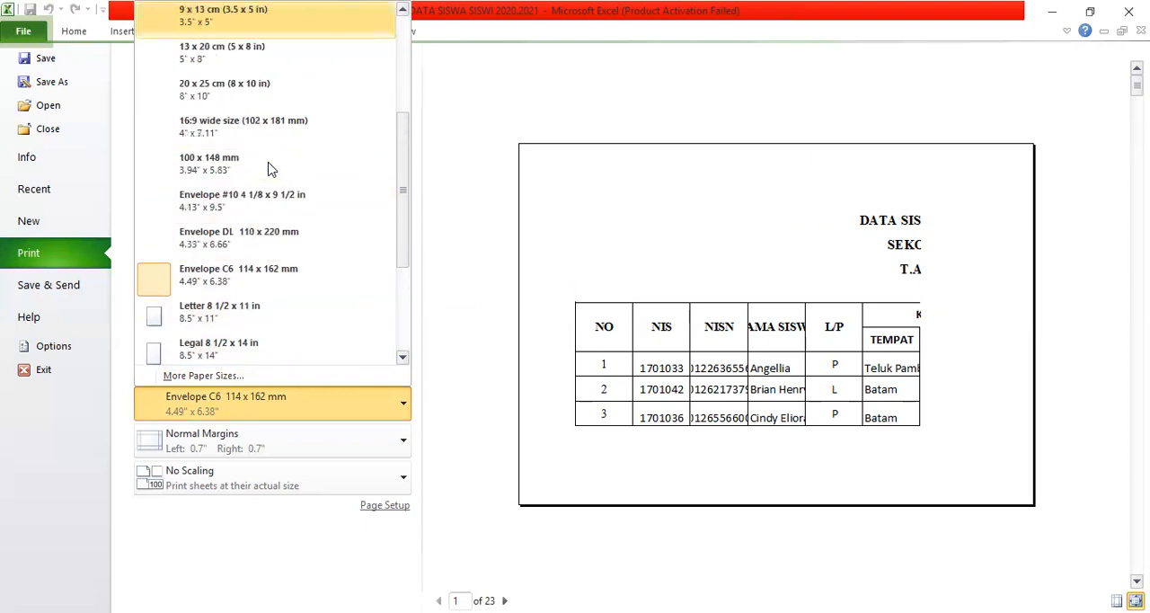
key(Up)
key(Up)
key(Up)
key(Up)
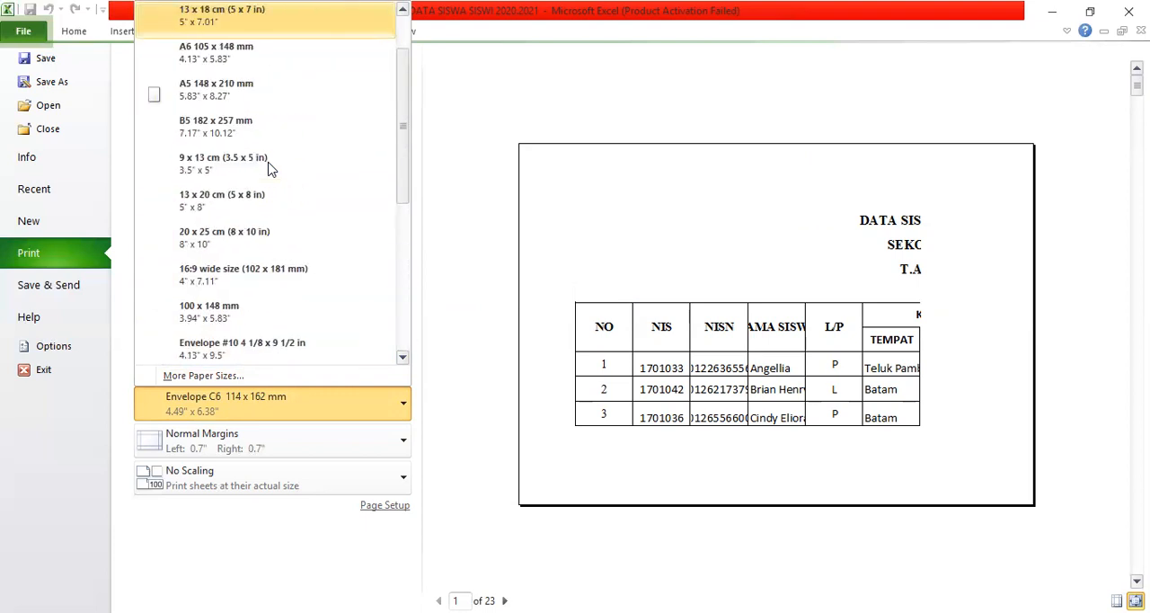
key(Up)
key(Up)
key(Up)
key(Up)
key(Up)
key(Up)
key(Up)
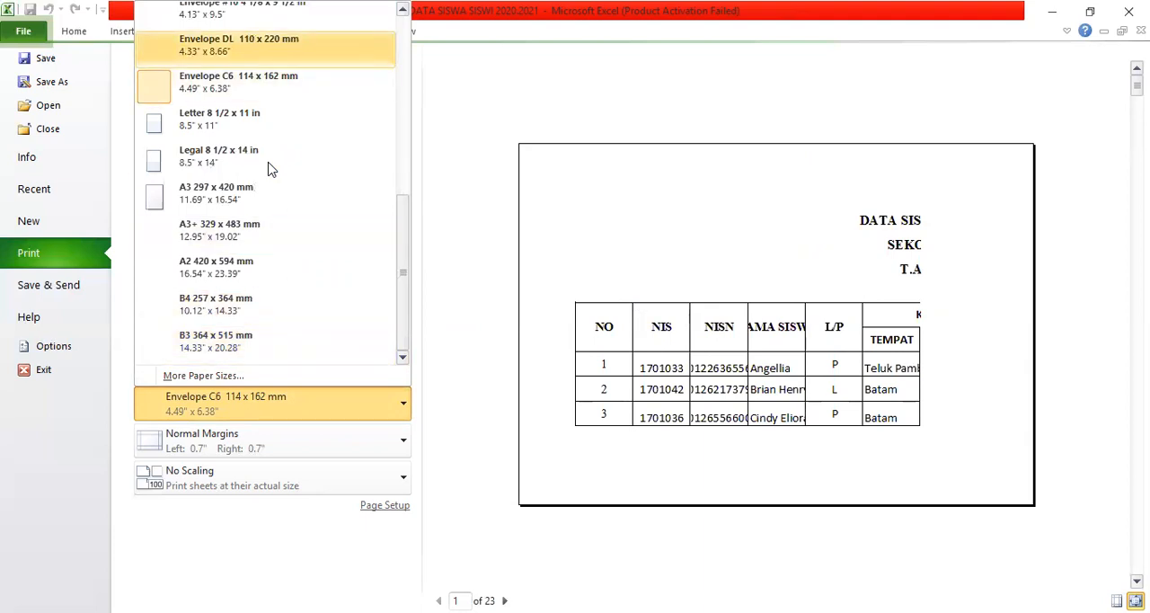
key(Down)
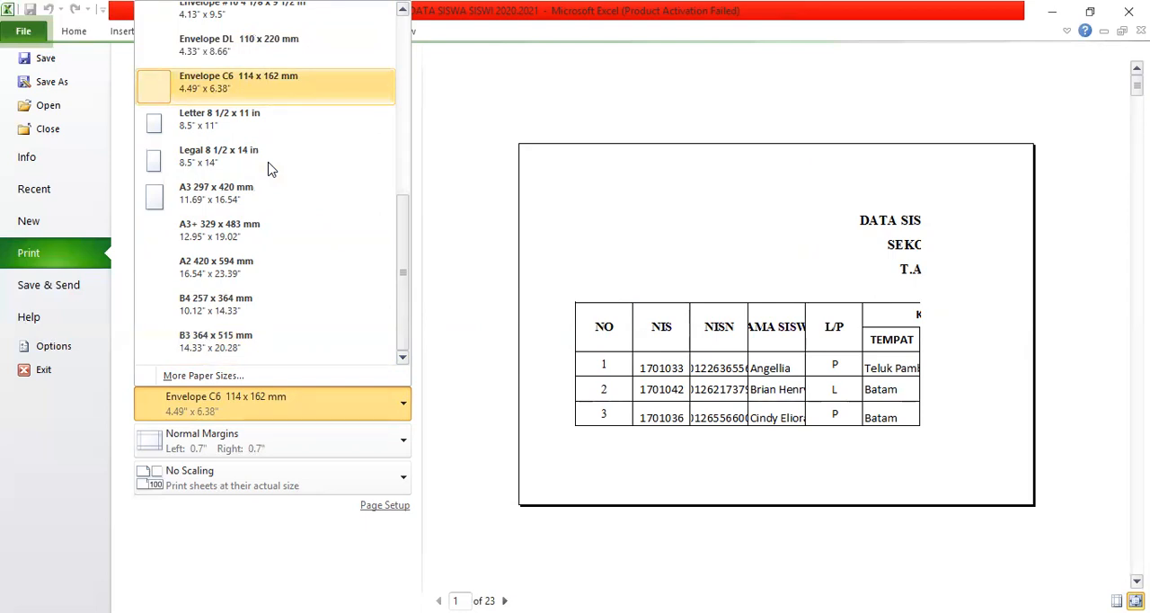
key(Down)
key(Down)
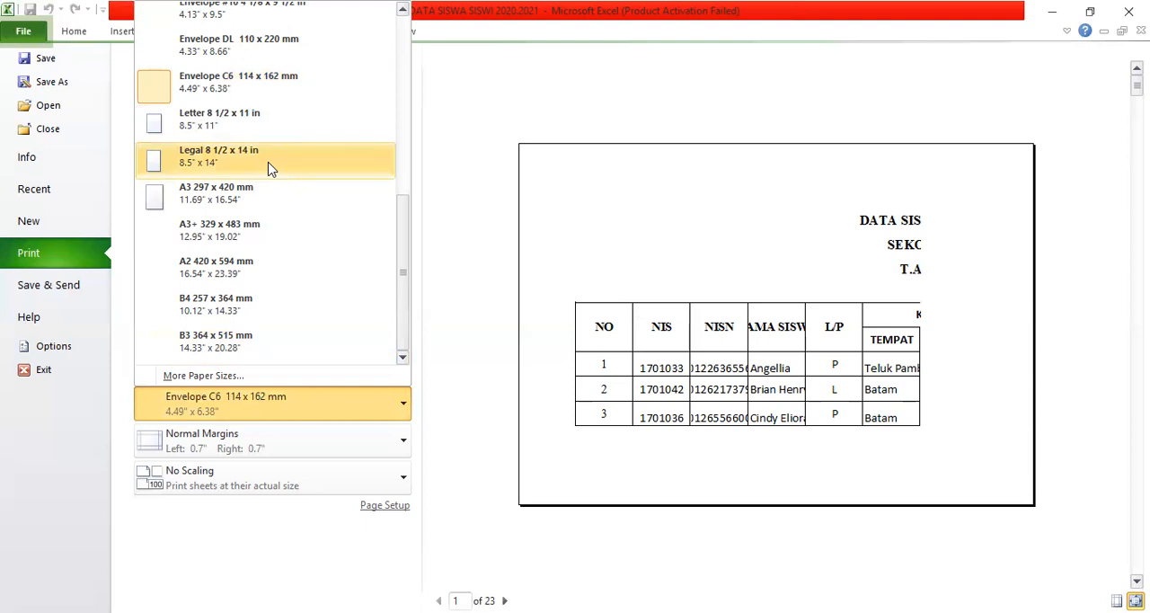
key(Up)
key(Up)
key(Up)
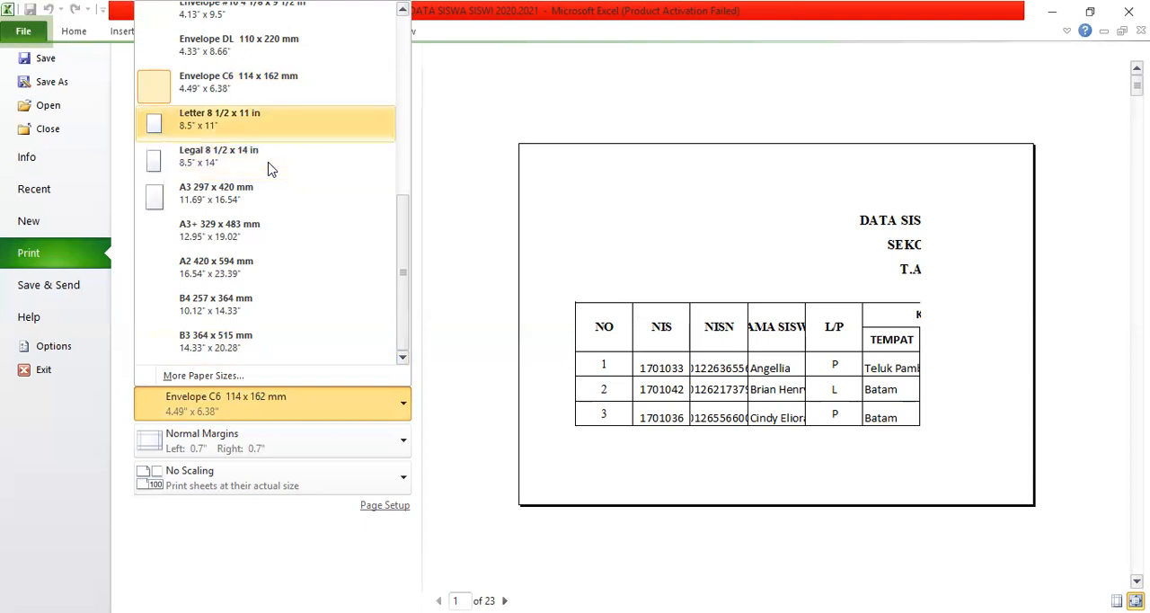
key(Page_Up)
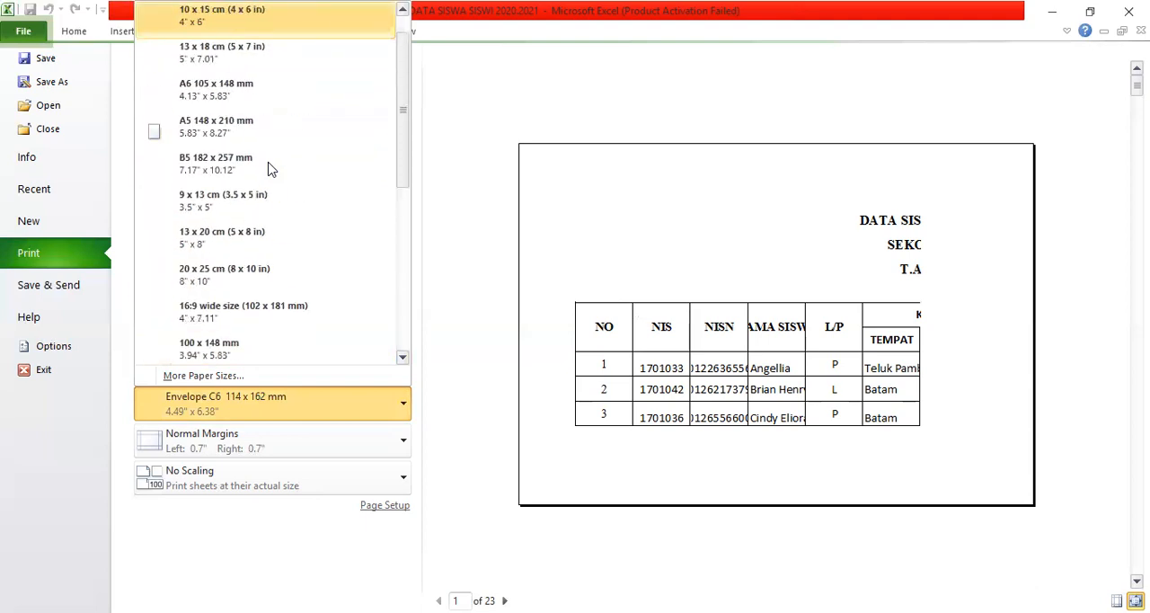
scroll(271, 169, up, 1)
scroll(271, 169, down, 18)
scroll(272, 169, up, 17)
scroll(271, 169, up, 1)
scroll(271, 169, down, 10)
scroll(271, 168, up, 9)
scroll(271, 169, down, 8)
scroll(271, 168, down, 2)
scroll(271, 169, up, 6)
scroll(272, 168, down, 6)
scroll(272, 169, up, 12)
scroll(272, 169, down, 8)
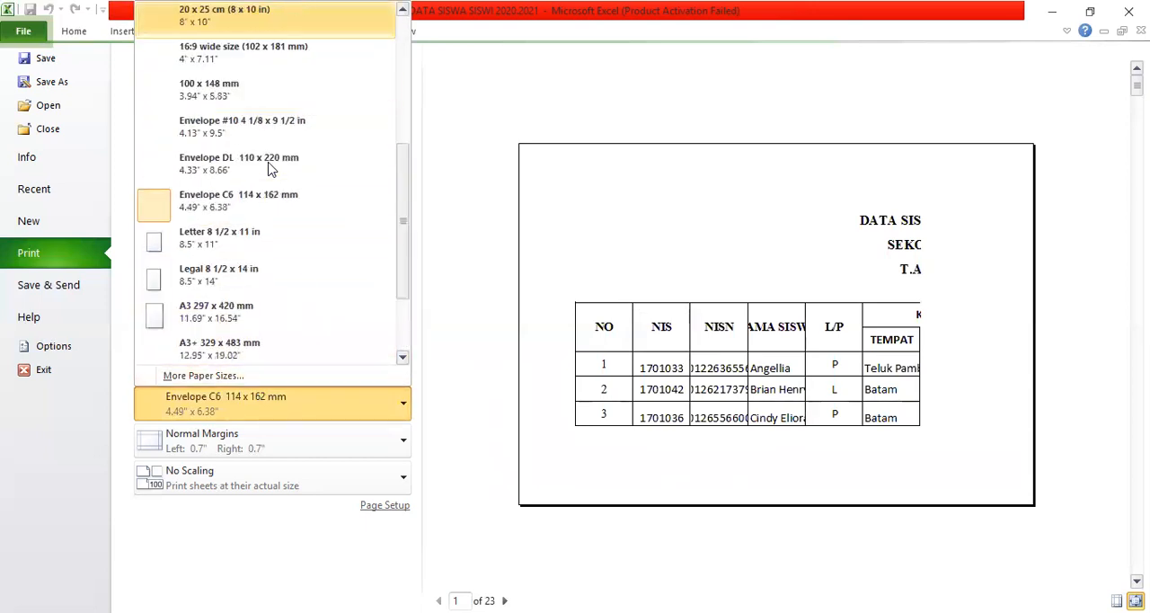
key(Down)
key(Down)
key(Down)
key(Down)
key(Down)
key(Down)
key(Down)
key(Down)
key(Down)
key(Down)
key(Down)
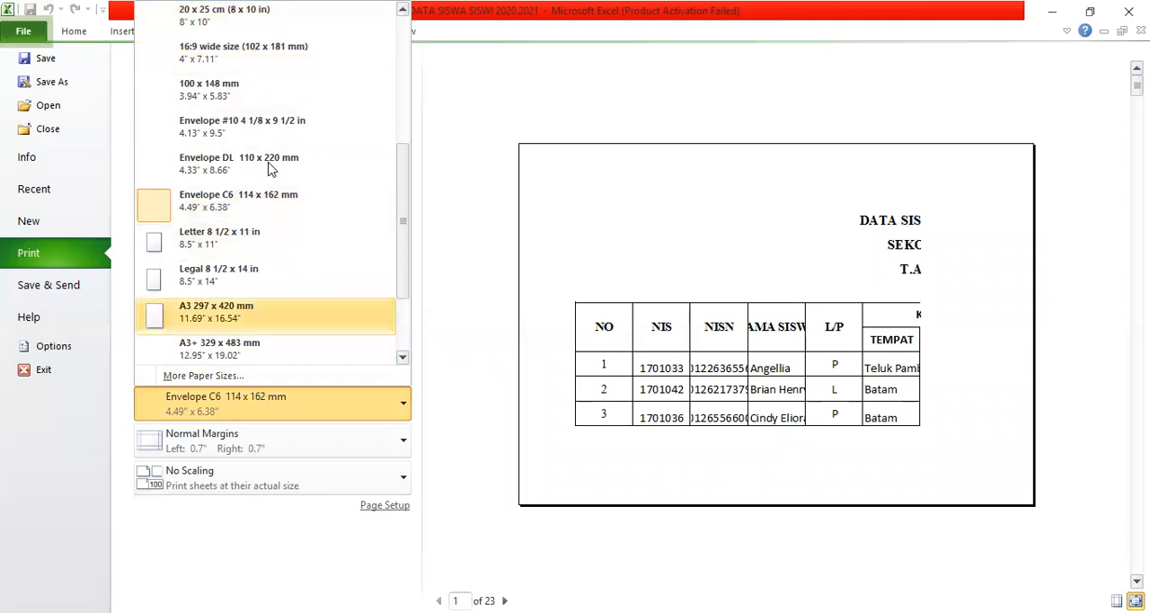
key(Down)
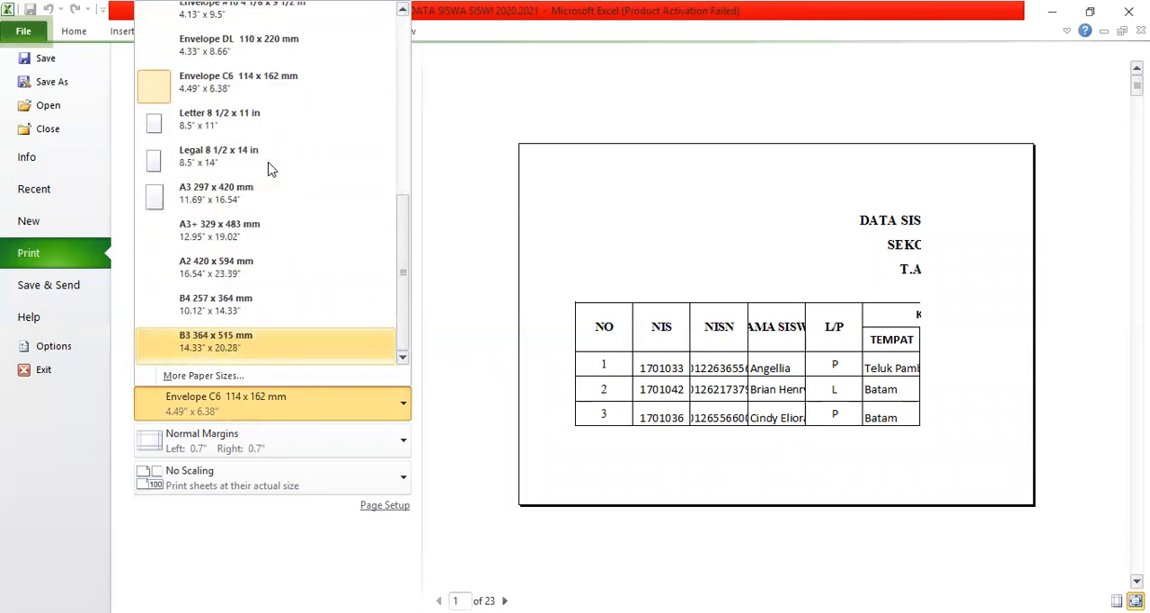
key(Down)
key(Down)
key(Down)
key(Down)
key(Down)
key(Down)
key(Down)
key(Down)
key(Down)
key(Down)
key(Down)
key(Down)
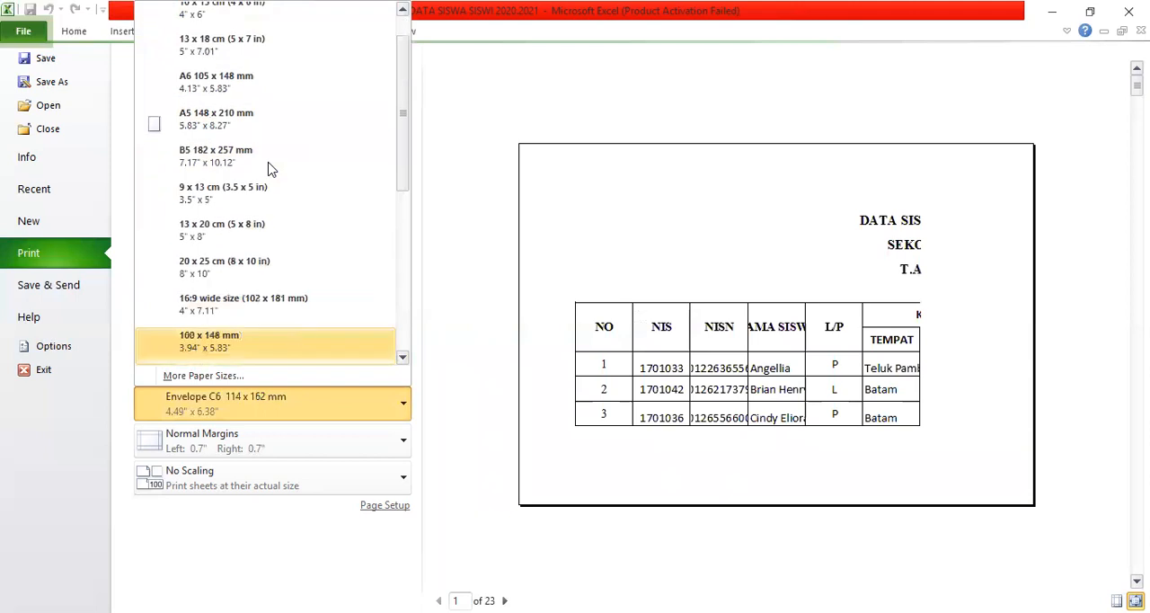
key(Up)
key(Up)
key(Up)
key(Up)
key(Up)
key(Up)
key(Up)
key(Up)
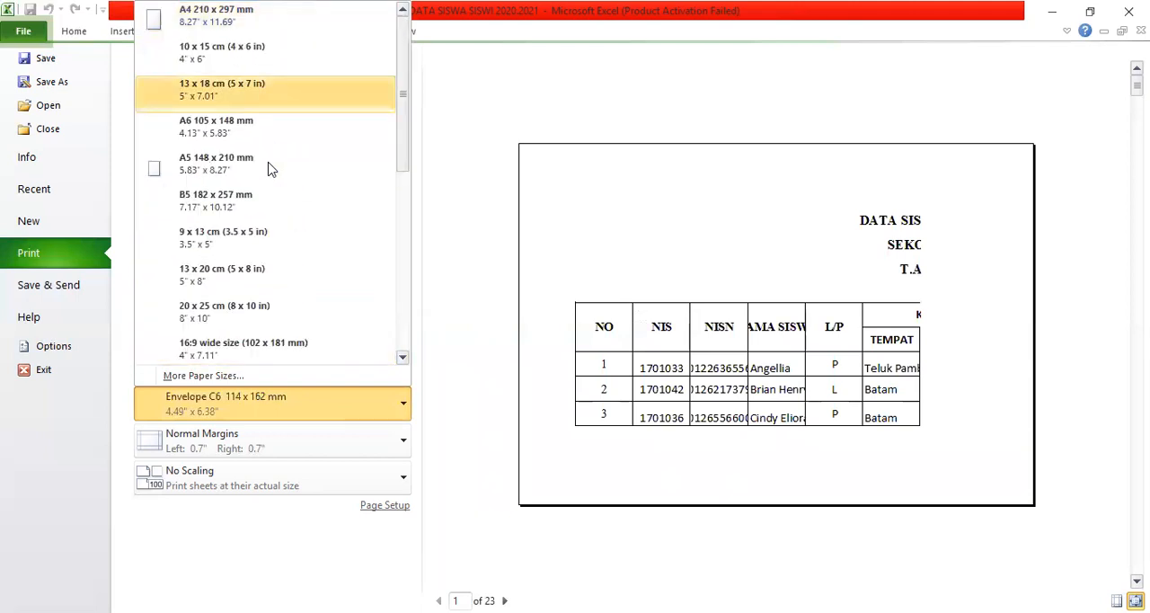
key(Up)
key(Up)
key(Up)
key(Up)
key(Up)
key(Up)
key(Up)
key(Up)
key(Up)
key(Up)
key(Up)
key(Up)
key(Up)
key(Up)
key(Up)
key(Up)
key(Up)
key(Up)
key(Up)
key(Up)
key(Up)
key(Up)
key(Up)
key(Up)
key(Up)
key(Up)
key(Up)
key(Up)
key(Up)
key(Up)
key(Up)
key(Up)
key(Up)
key(Up)
key(Up)
key(Up)
key(Down)
key(Down)
key(Down)
key(Down)
key(Down)
key(Down)
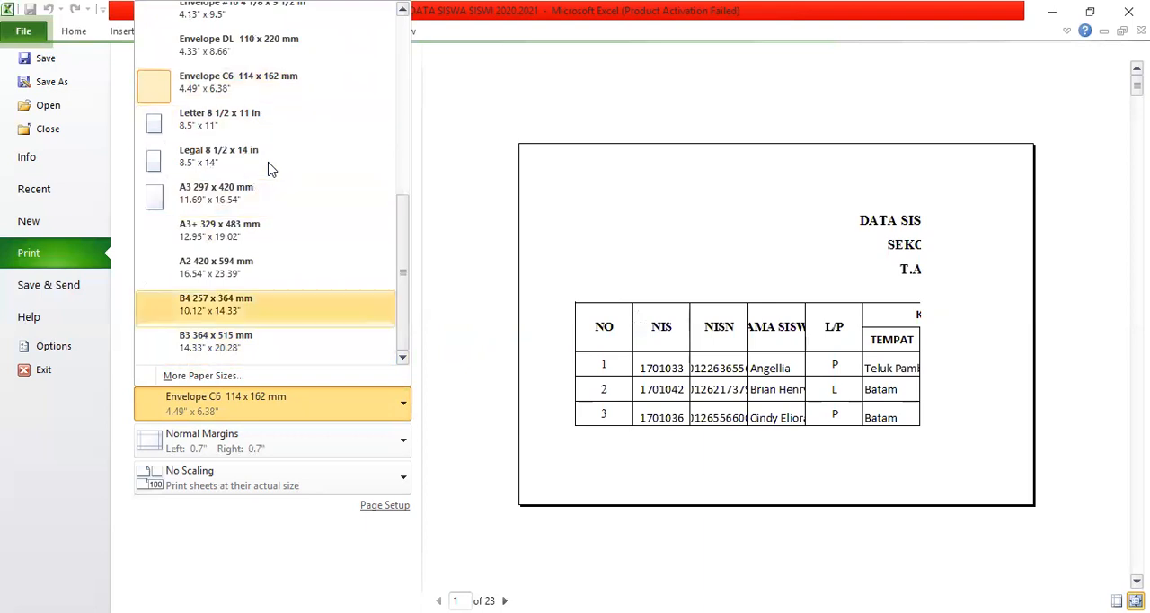
key(Down)
key(Down)
key(Down)
key(Down)
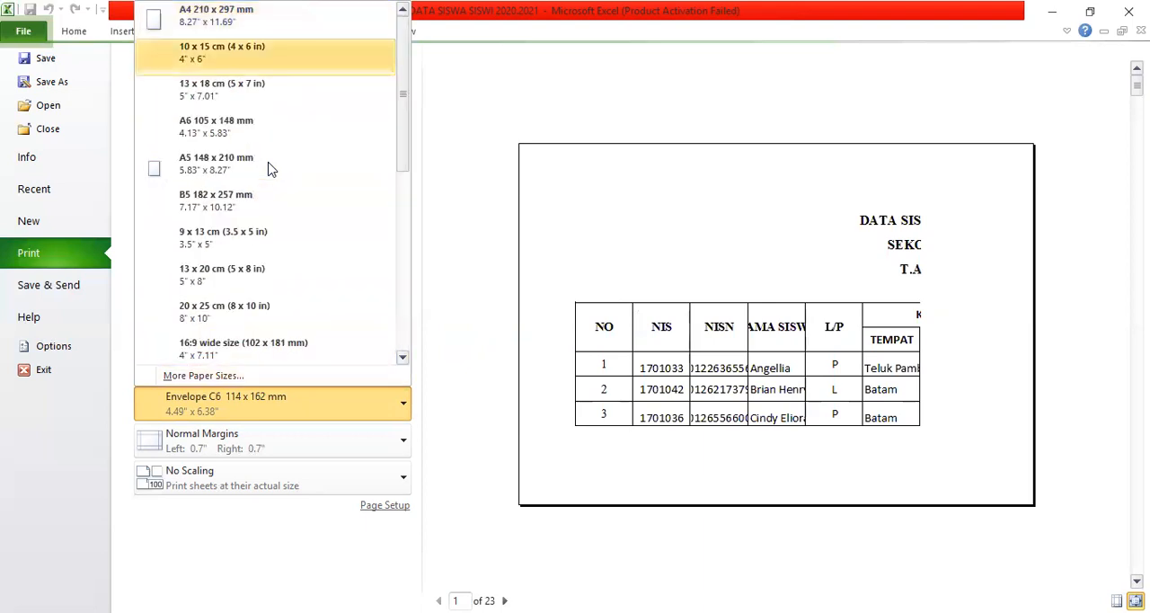
key(Up)
key(Up)
key(Up)
key(Up)
key(Up)
key(Up)
key(Up)
key(Up)
key(Up)
key(Up)
key(Up)
key(Up)
key(Up)
key(Up)
key(Up)
key(Up)
key(Up)
key(Up)
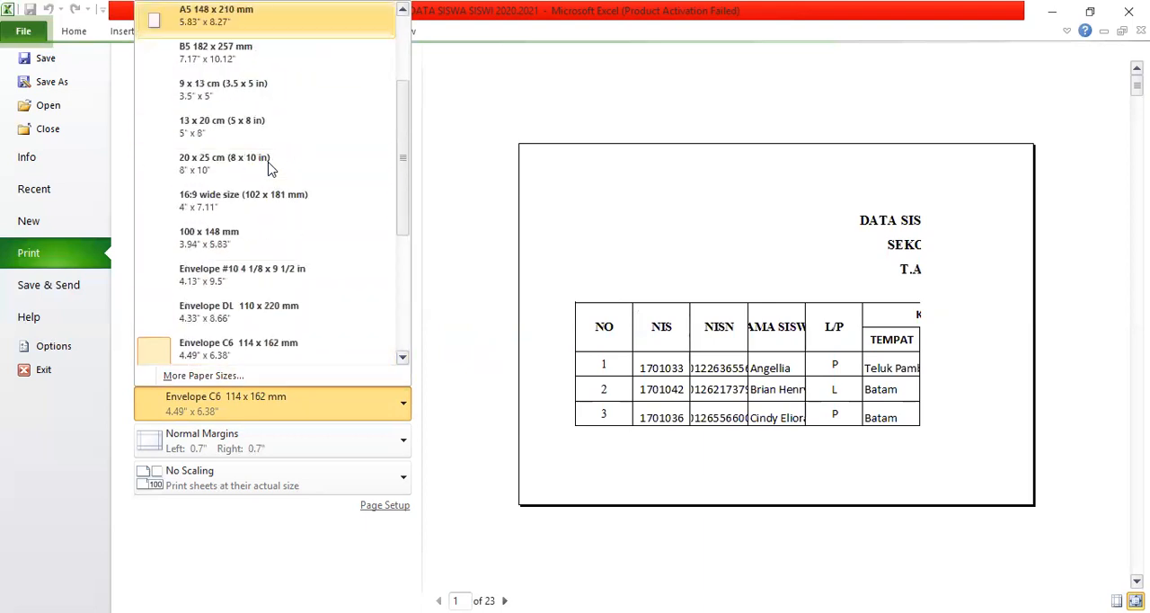
key(Down)
key(Down)
key(Down)
key(Down)
key(Down)
key(Down)
key(Down)
key(Down)
key(Down)
key(Down)
key(Down)
key(Down)
key(Down)
key(Down)
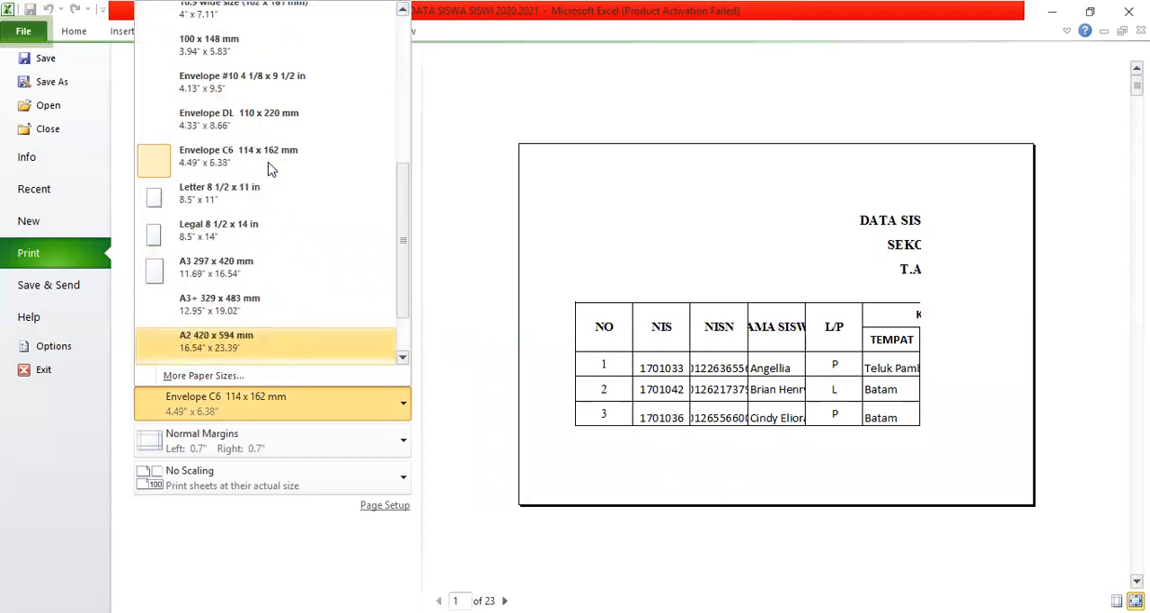
key(Down)
key(Down)
key(Down)
key(Down)
key(Down)
key(Down)
key(Down)
key(Down)
key(Down)
key(Down)
key(Down)
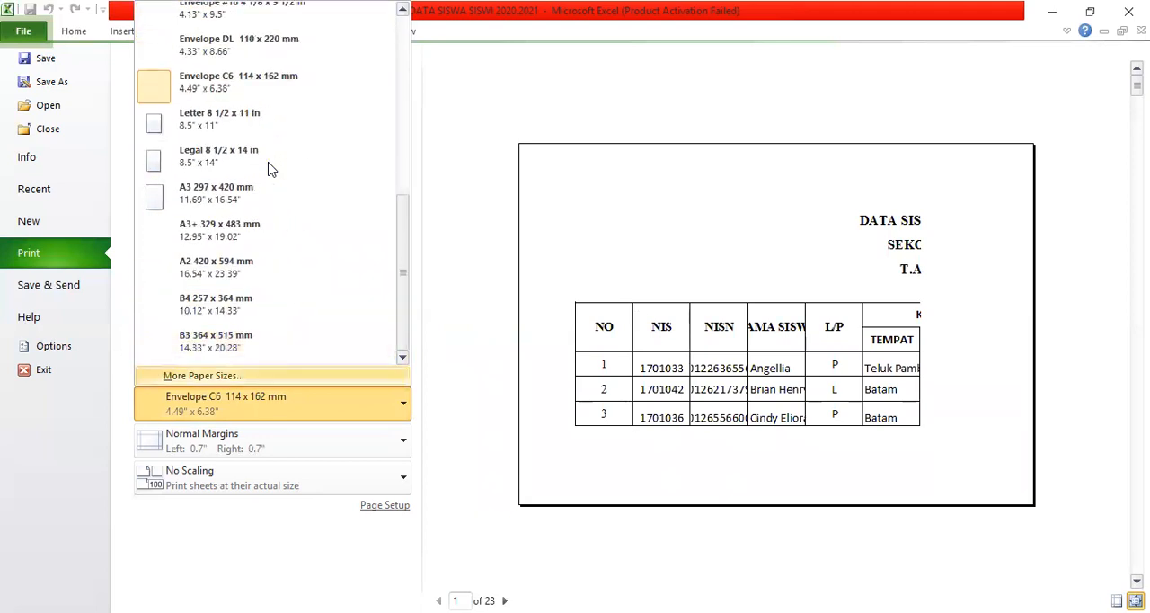
key(Down)
key(Down)
key(Down)
key(Down)
key(Down)
key(Down)
key(Down)
key(Down)
key(Down)
key(Down)
key(Down)
key(Down)
key(Down)
key(Down)
key(Down)
key(Down)
key(Down)
key(Down)
key(Down)
key(Down)
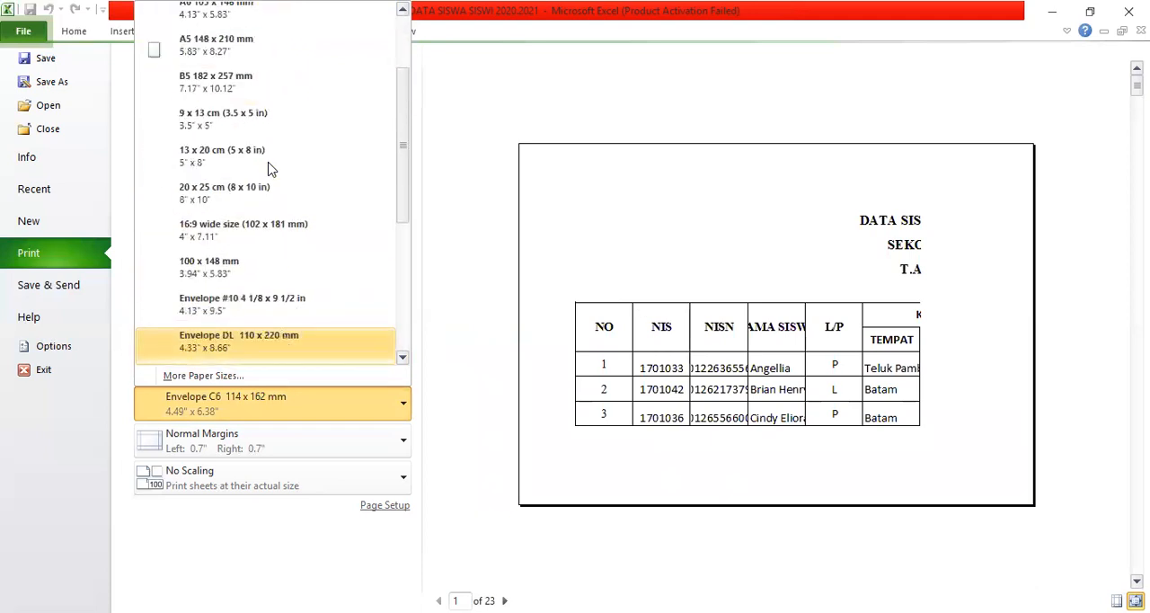
key(Down)
key(Down)
key(Down)
key(Down)
key(Down)
key(Down)
key(Down)
key(Down)
key(Down)
key(Down)
key(Down)
key(Down)
key(Down)
key(Down)
key(Down)
key(Down)
key(Down)
key(Down)
key(Down)
key(Down)
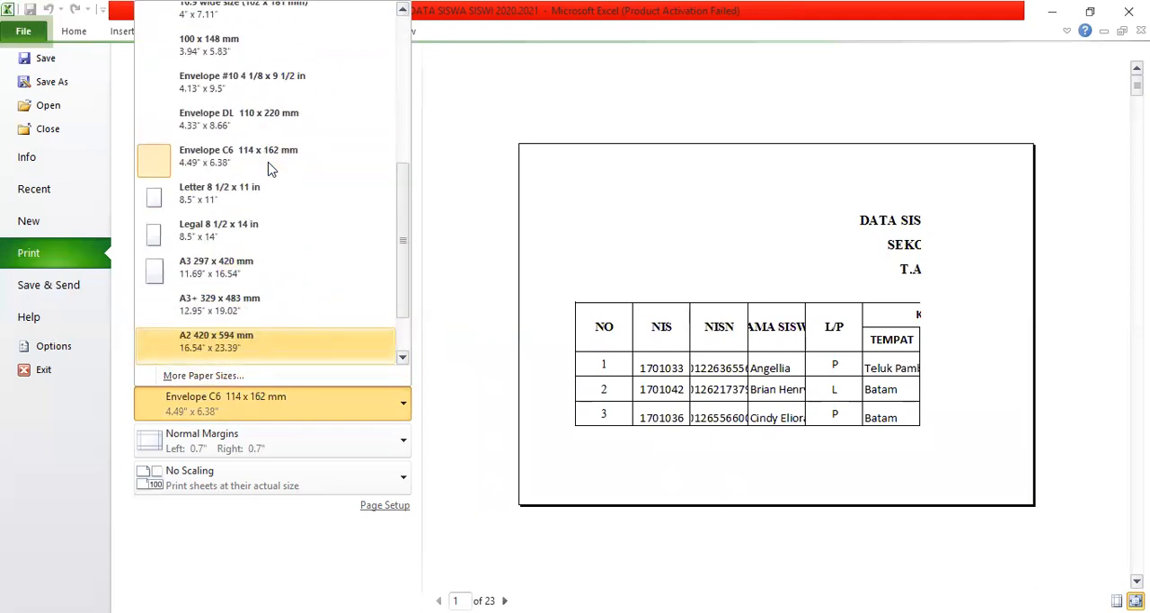
key(Up)
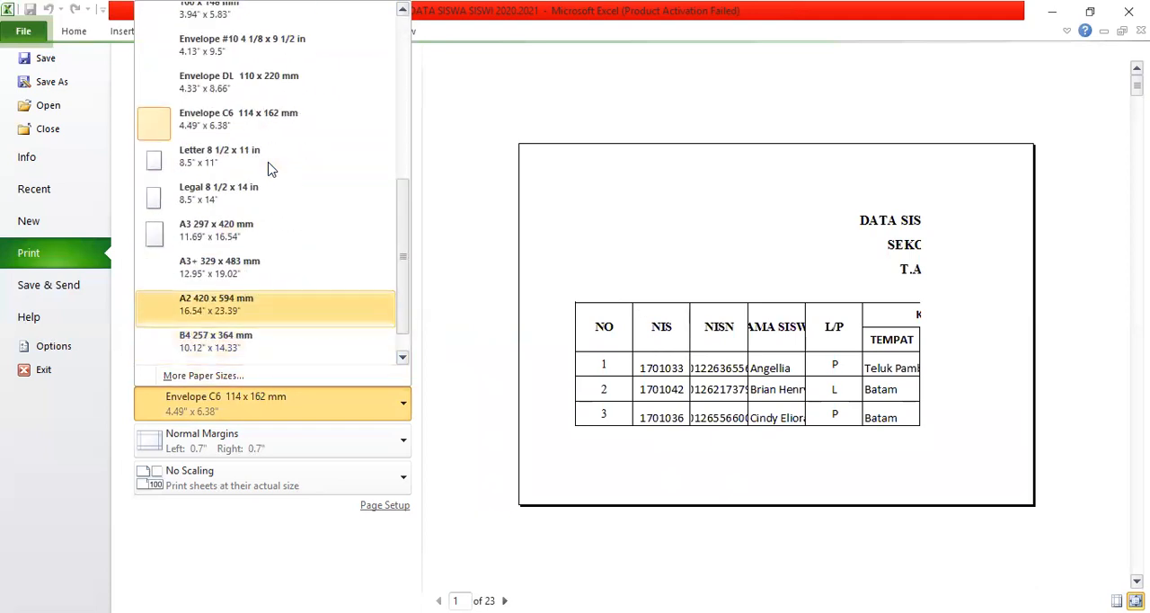
key(Down)
key(Down)
key(Down)
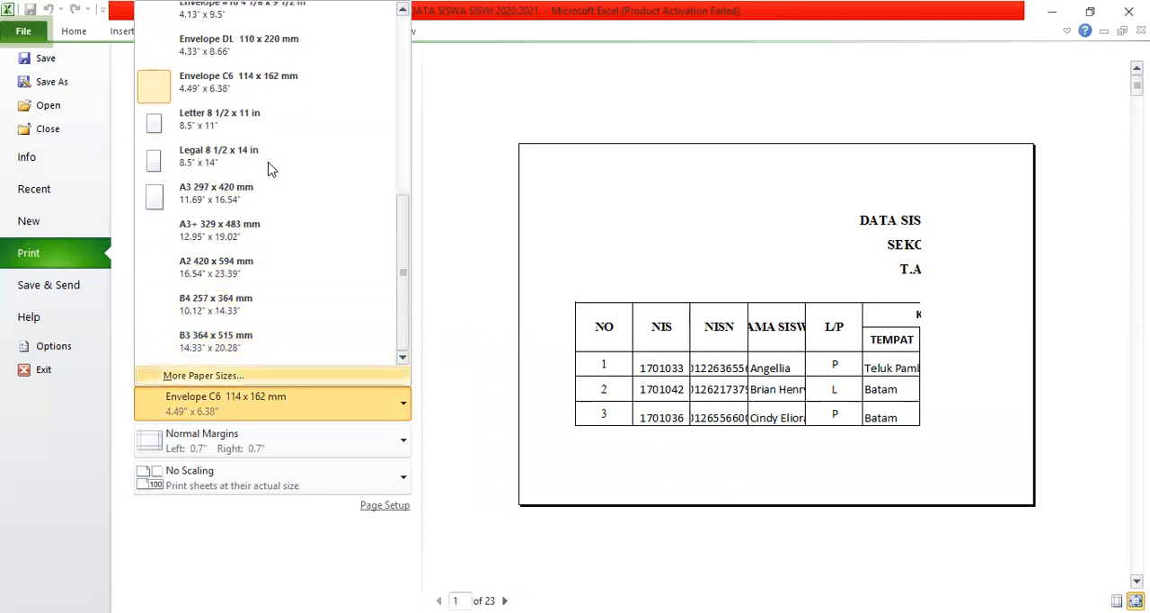
Set the paper size back to Letter 8 1/2 x 11 in.
key(Up)
key(Up)
key(Up)
key(Up)
key(Up)
key(Up)
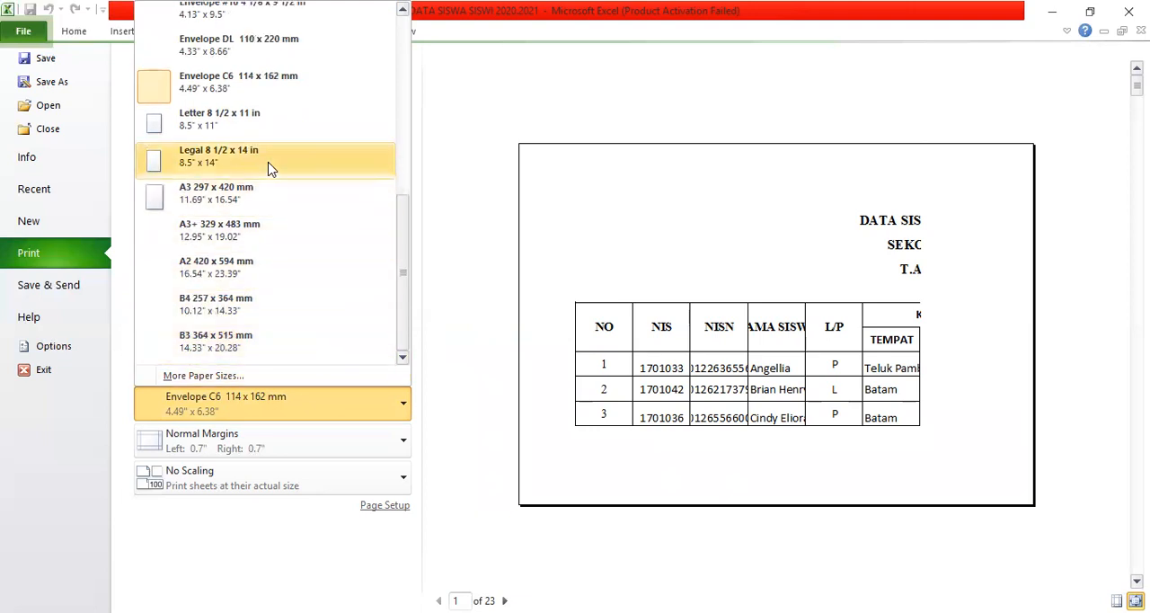
key(Up)
key(Return)
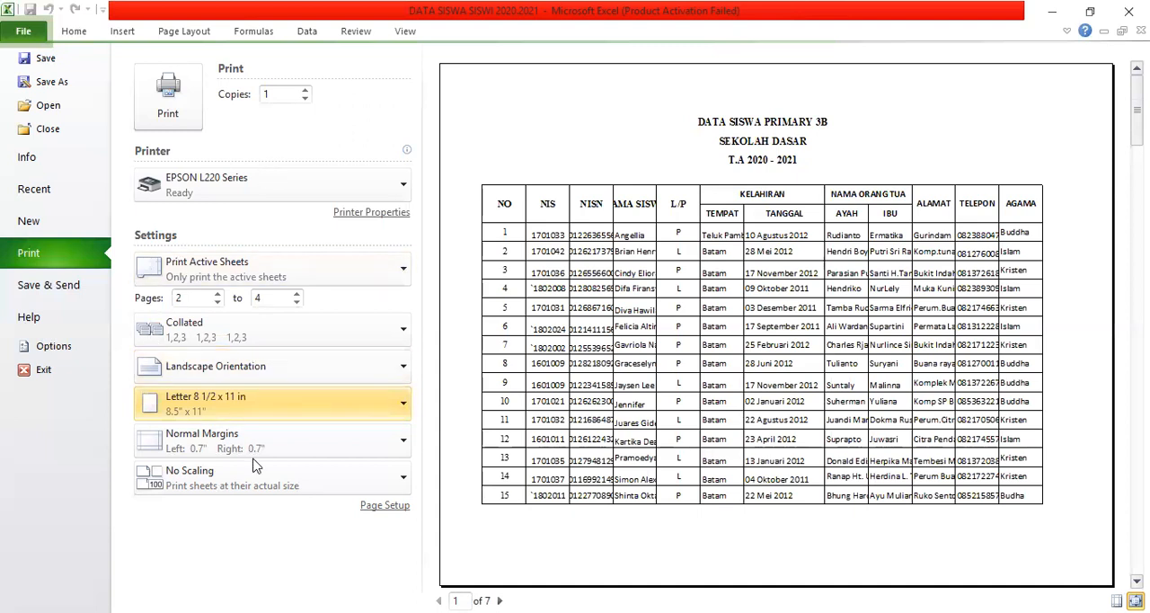
View the scaling options, then use Page Setup to adjust the print scaling to 55% of normal size.
click(404, 490)
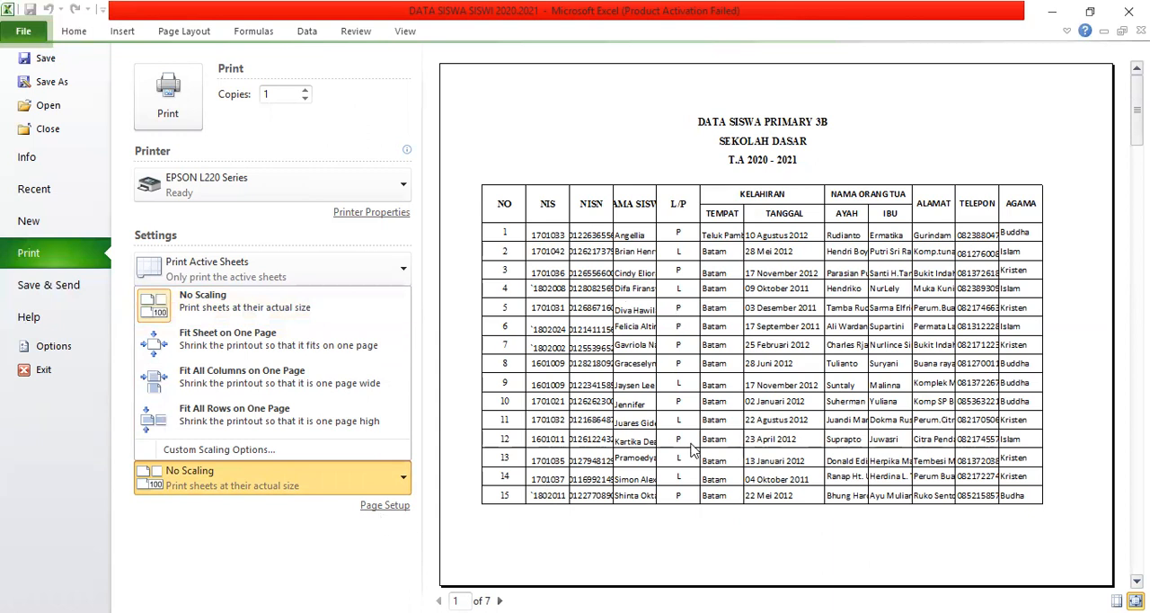
click(386, 506)
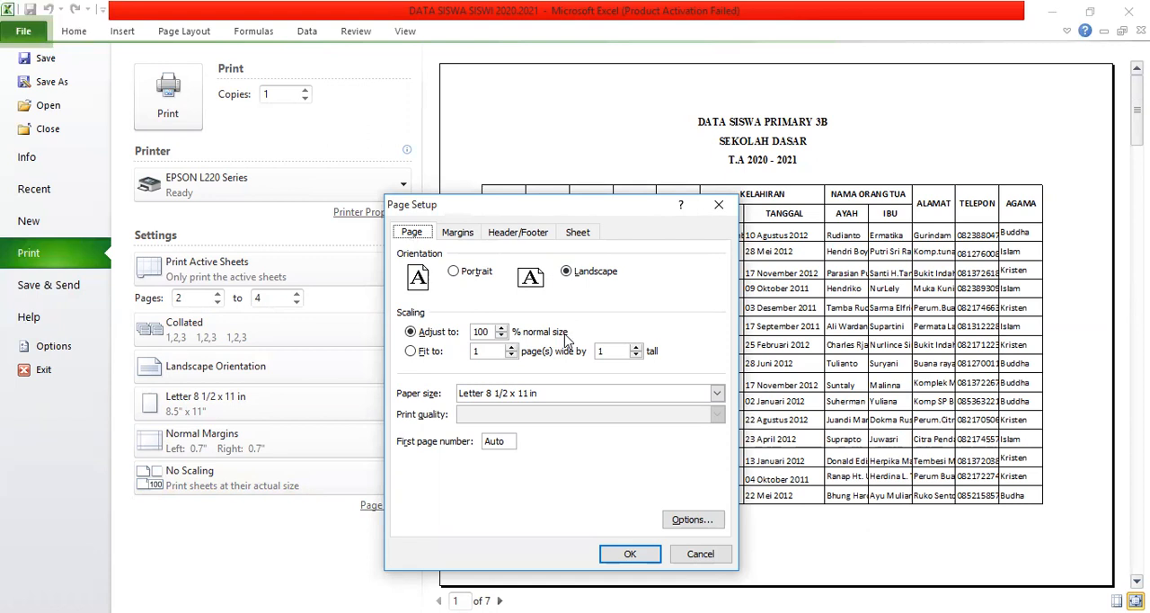
click(501, 335)
click(501, 335)
click(630, 553)
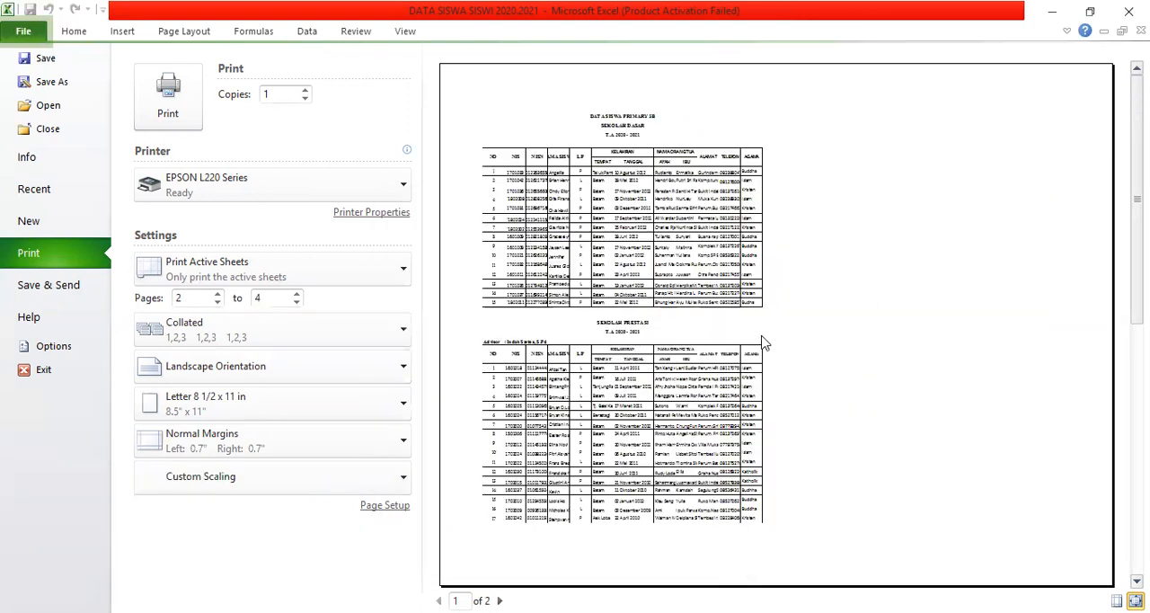
Adjust the scaling back to 100% of normal size in Page Setup and keep Letter 8 1/2 x 11 in as the paper size.
click(397, 507)
click(501, 328)
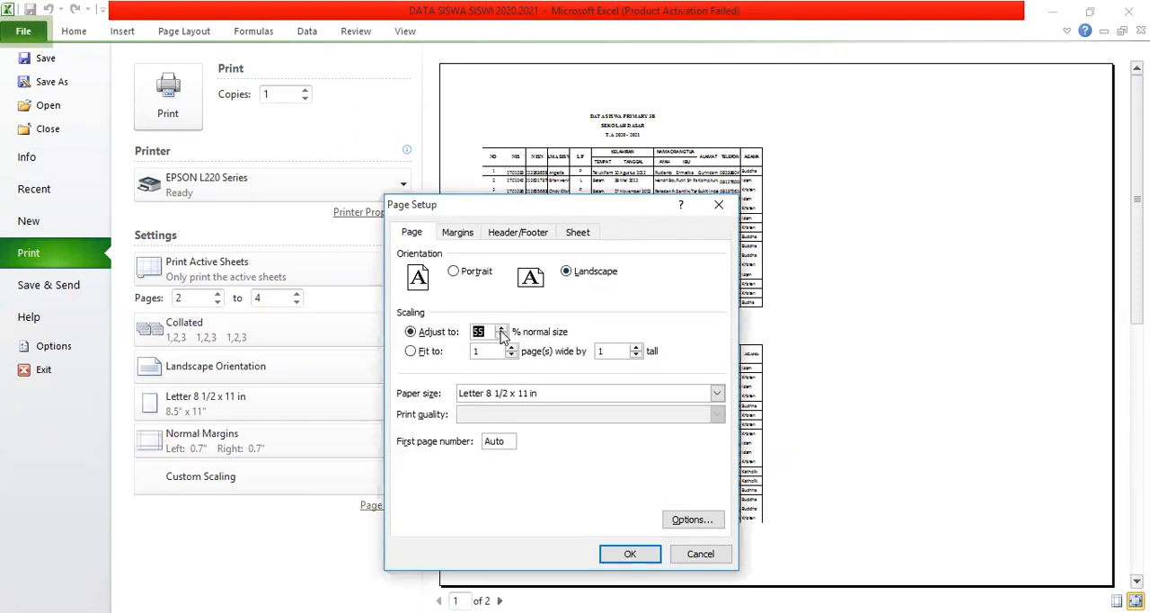
click(501, 330)
click(502, 336)
click(502, 336)
click(502, 336)
click(502, 329)
click(717, 394)
click(717, 393)
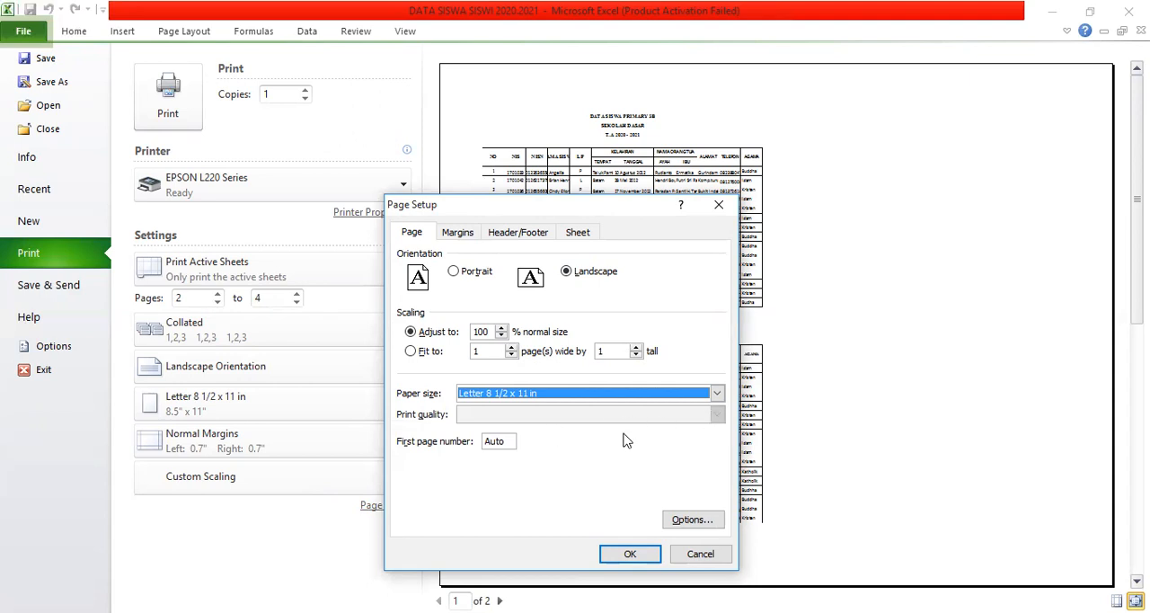
Review the margin, header/footer and sheet settings in Page Setup without altering them, and apply the page setup.
click(471, 241)
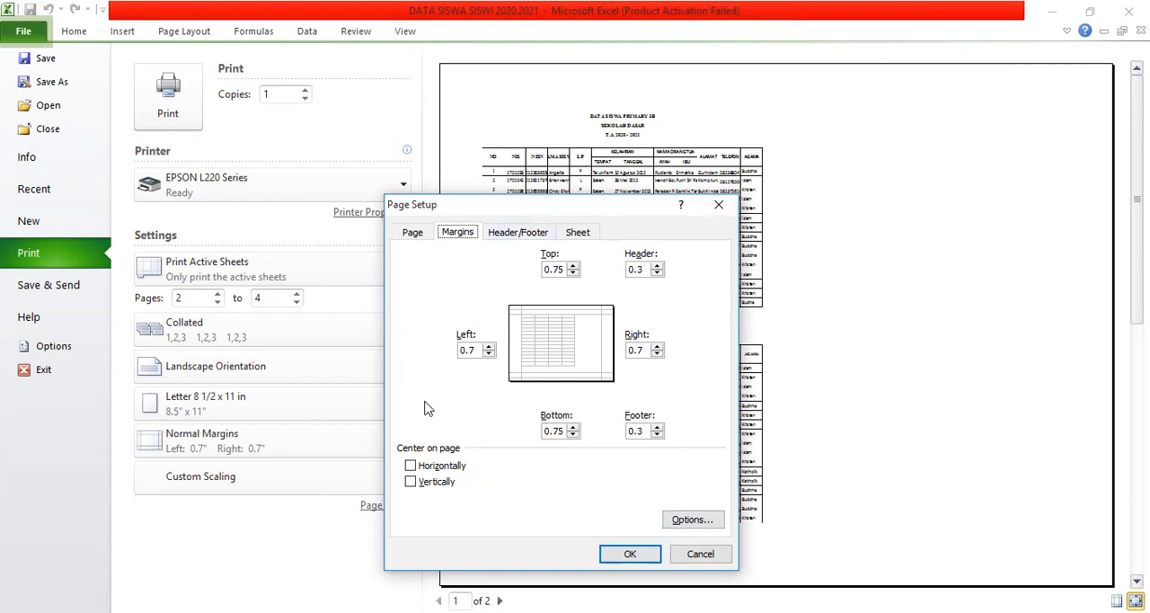
click(512, 239)
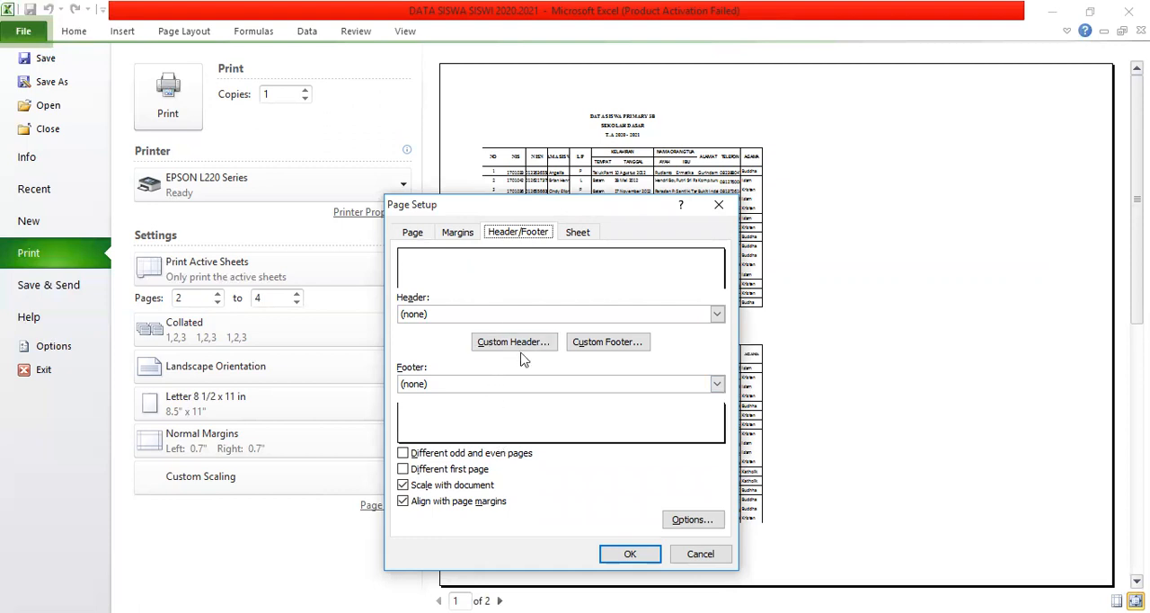
click(577, 234)
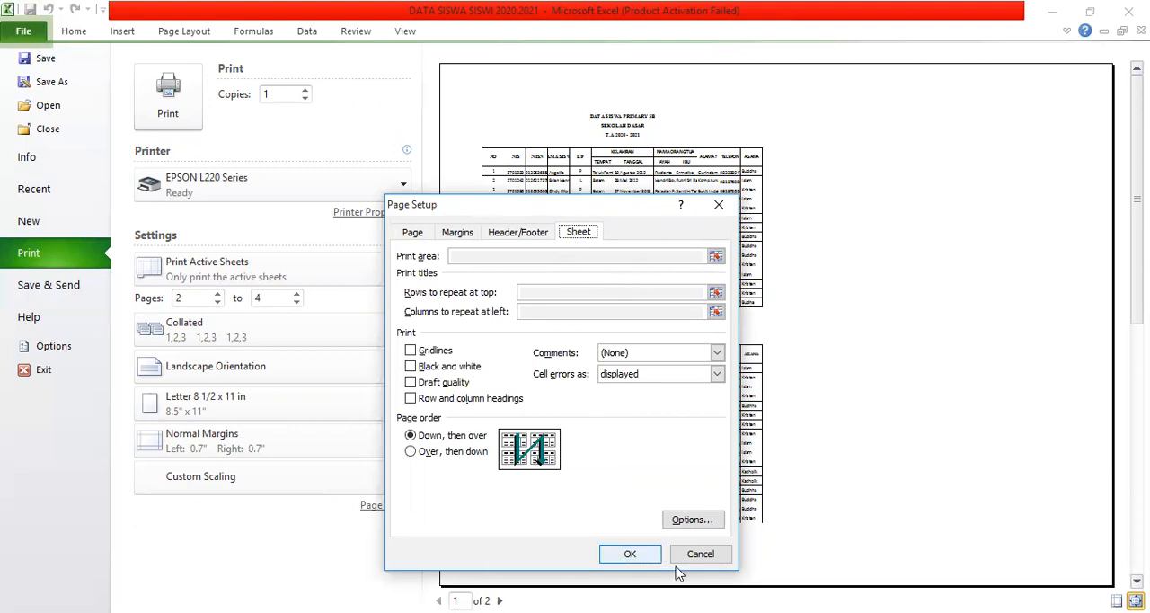
click(646, 557)
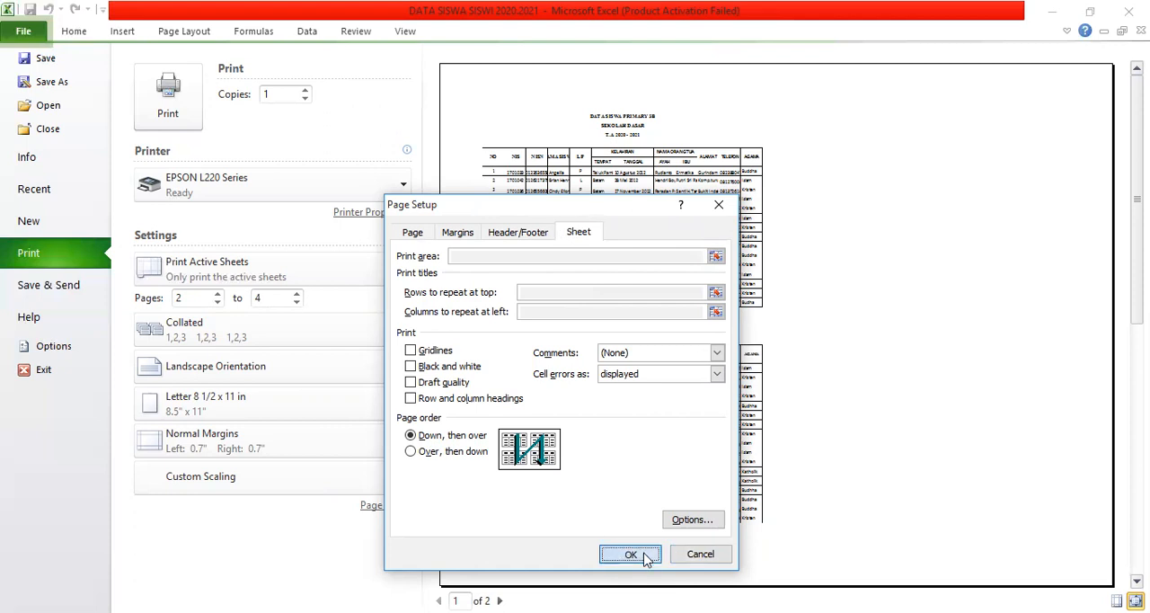